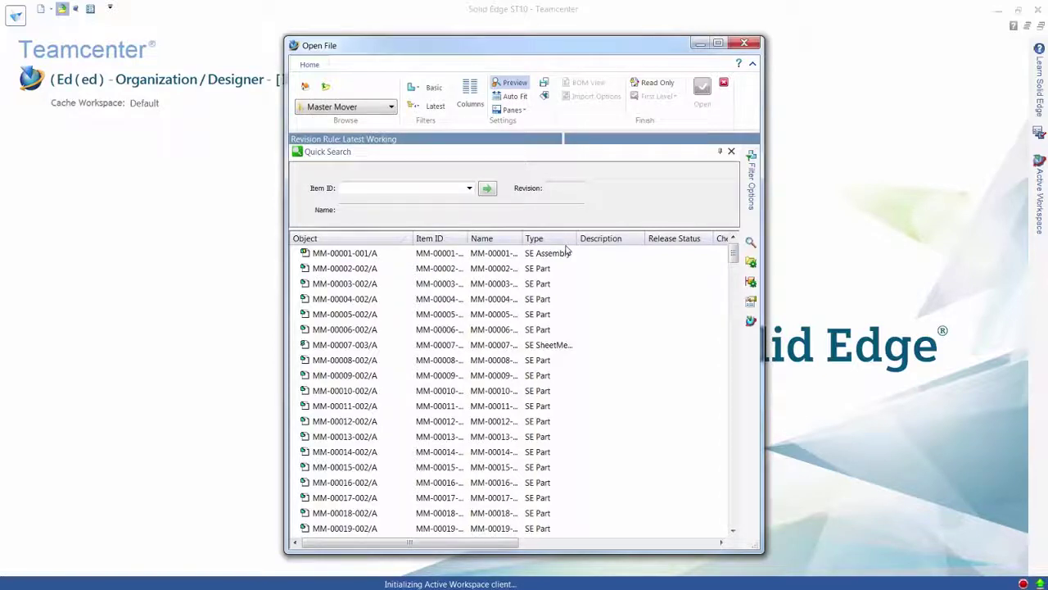
Filter the file list to items with no Solid Edge documents, check the available file types, and restore all Solid Edge documents
mouse_move(751, 197)
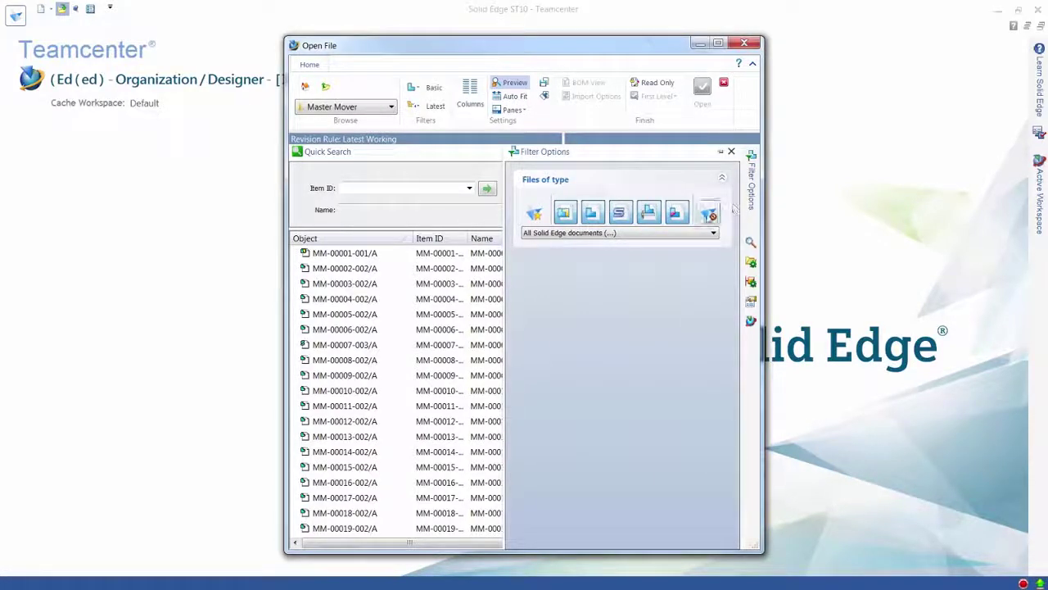
click(709, 214)
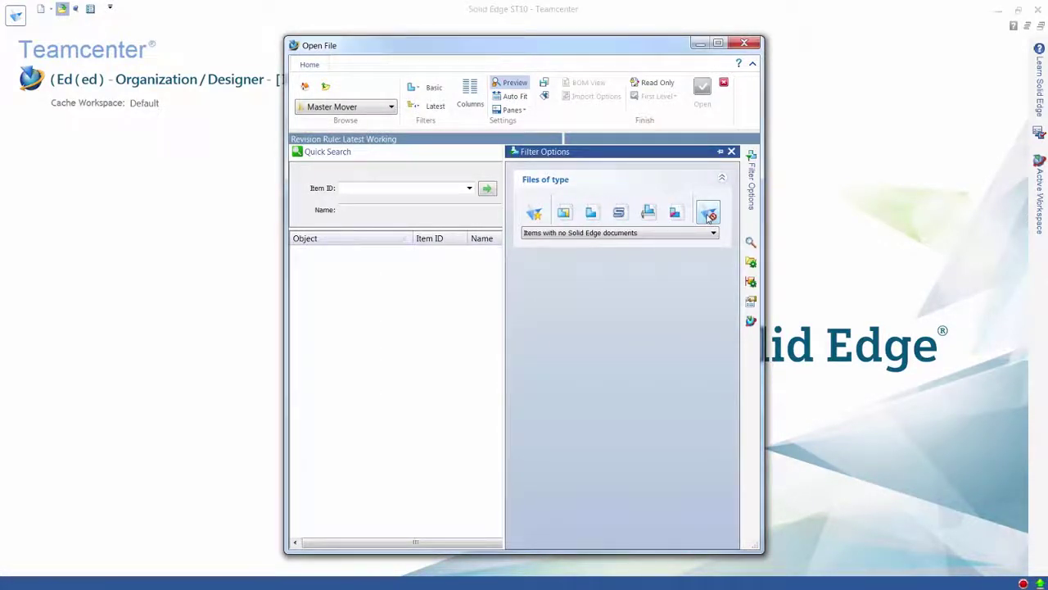
click(713, 233)
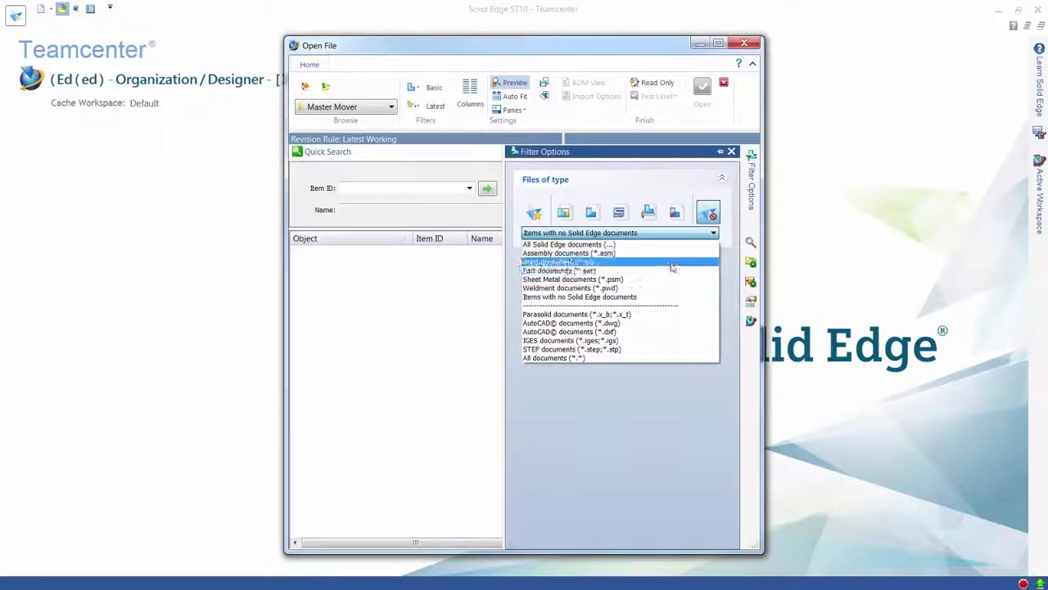
click(609, 177)
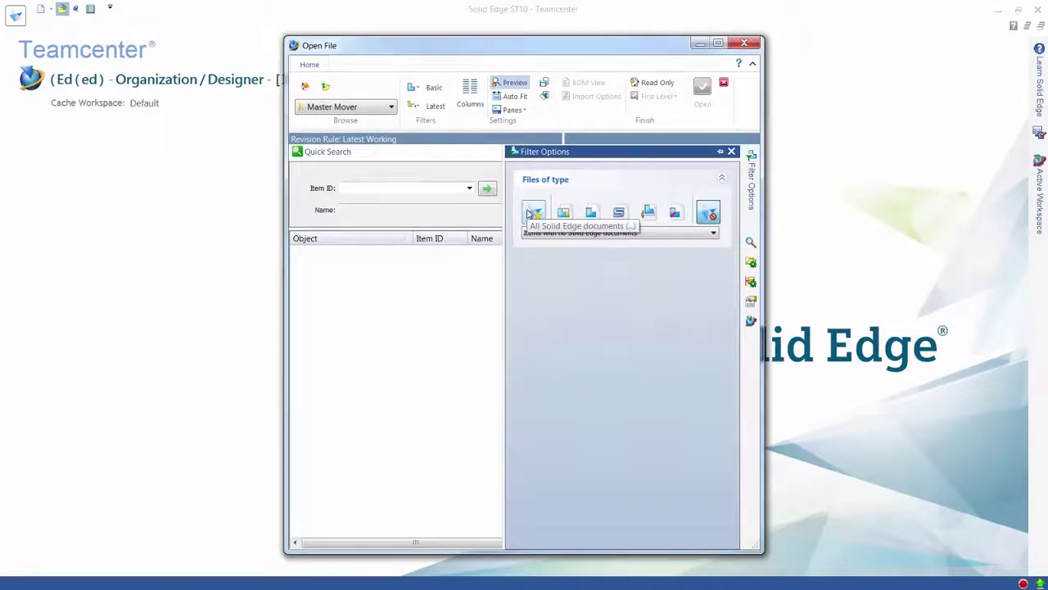
click(530, 214)
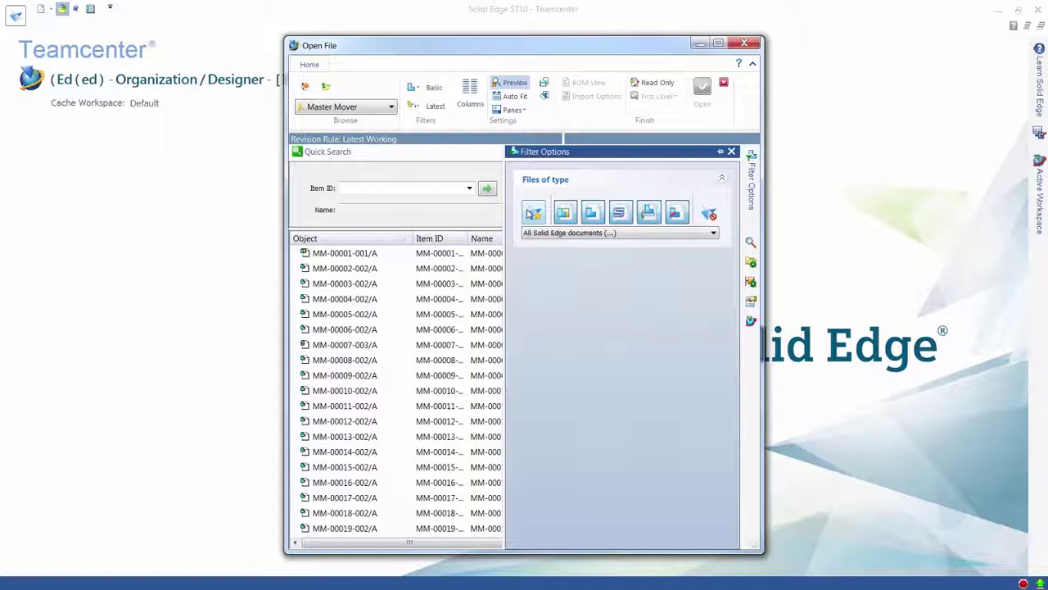
Exclude part, sheet metal and weldment documents from the file list, keeping only assembly and draft files
click(590, 214)
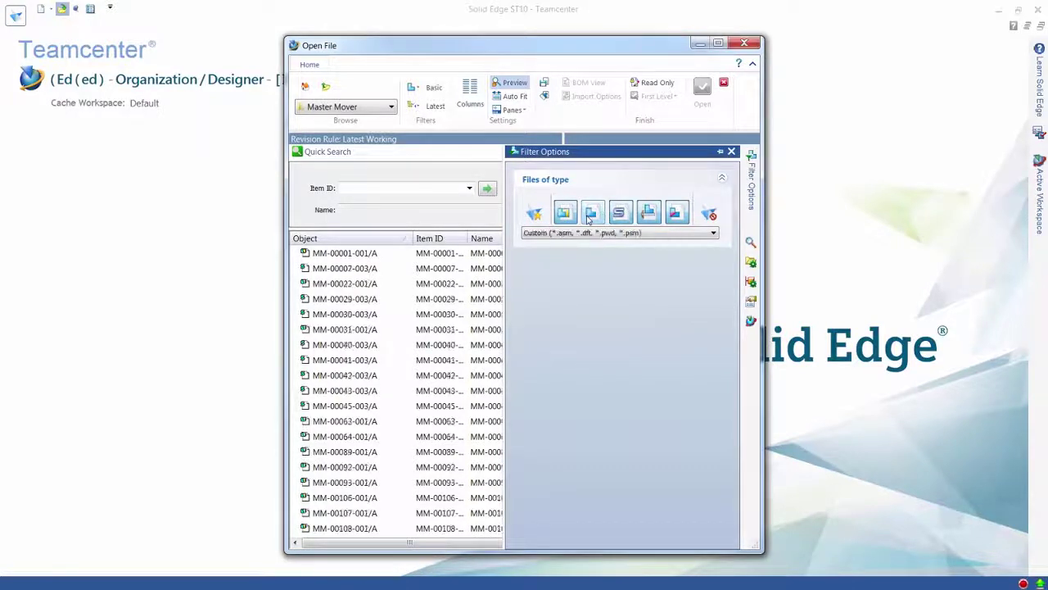
click(620, 214)
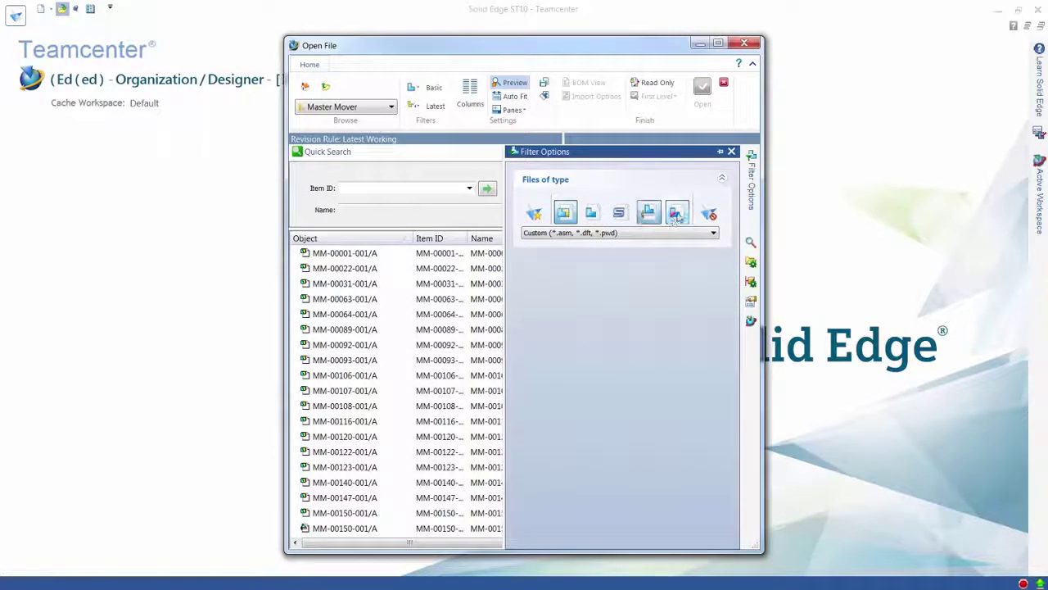
click(677, 215)
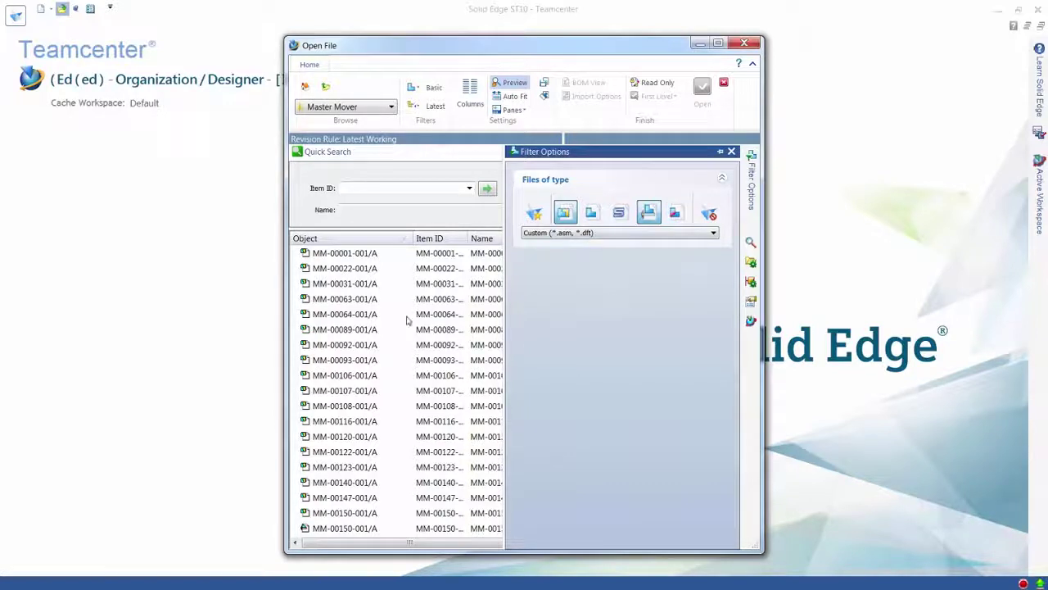
Preview the files MM-00022-001, MM-00063-001 and MM-00167-002, and select MM-00022-001 again
click(374, 271)
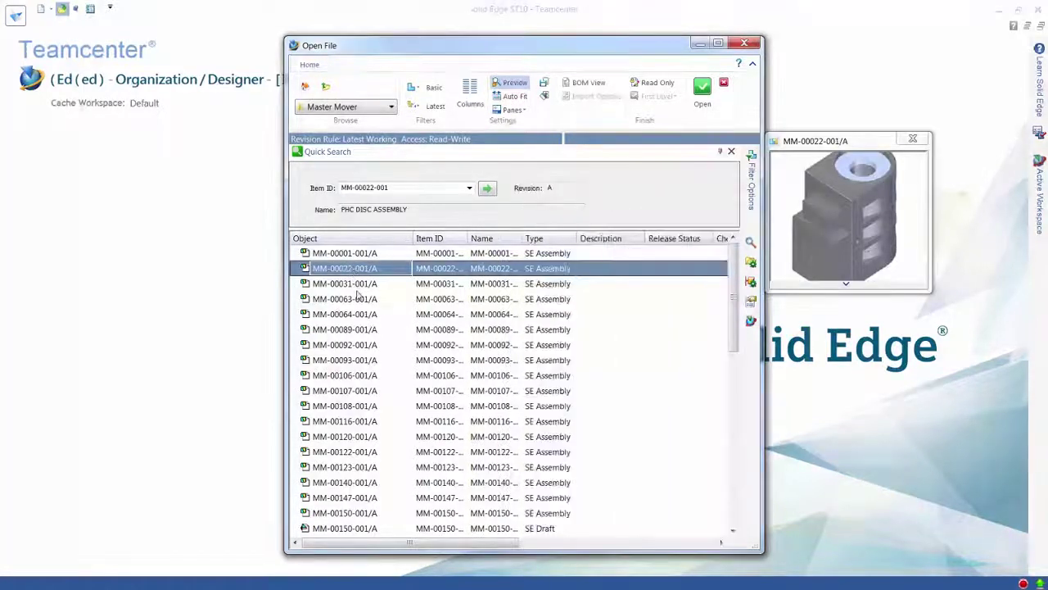
click(358, 299)
scroll(366, 326, down, 3)
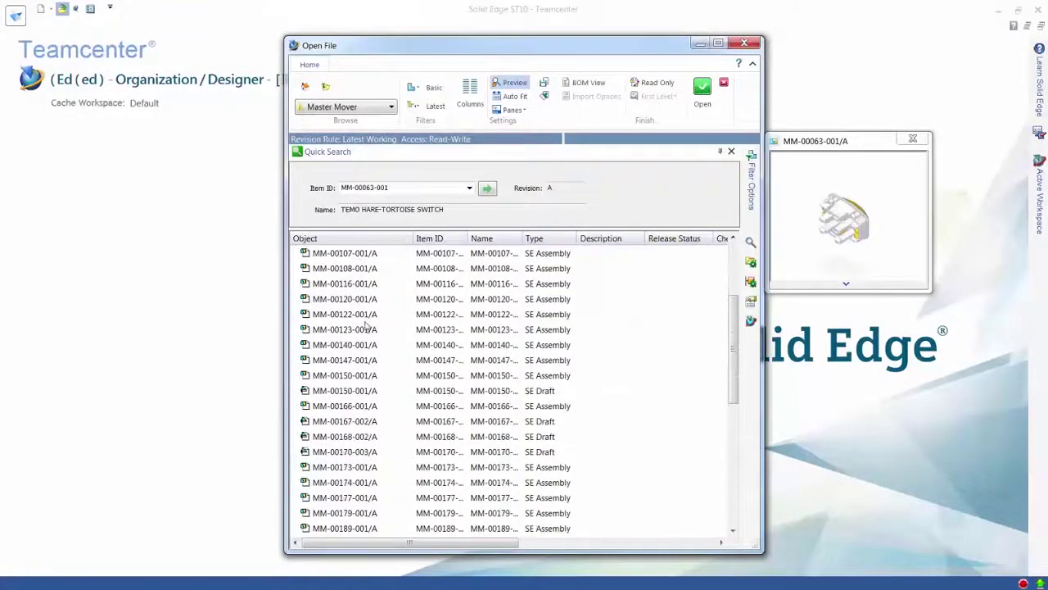
click(352, 422)
scroll(392, 368, up, 3)
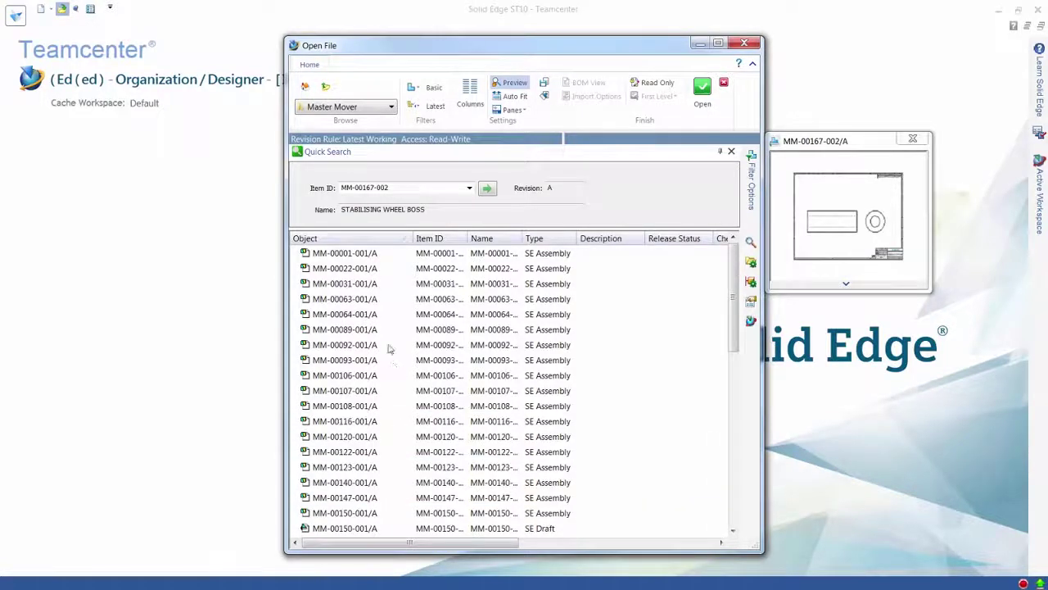
click(374, 268)
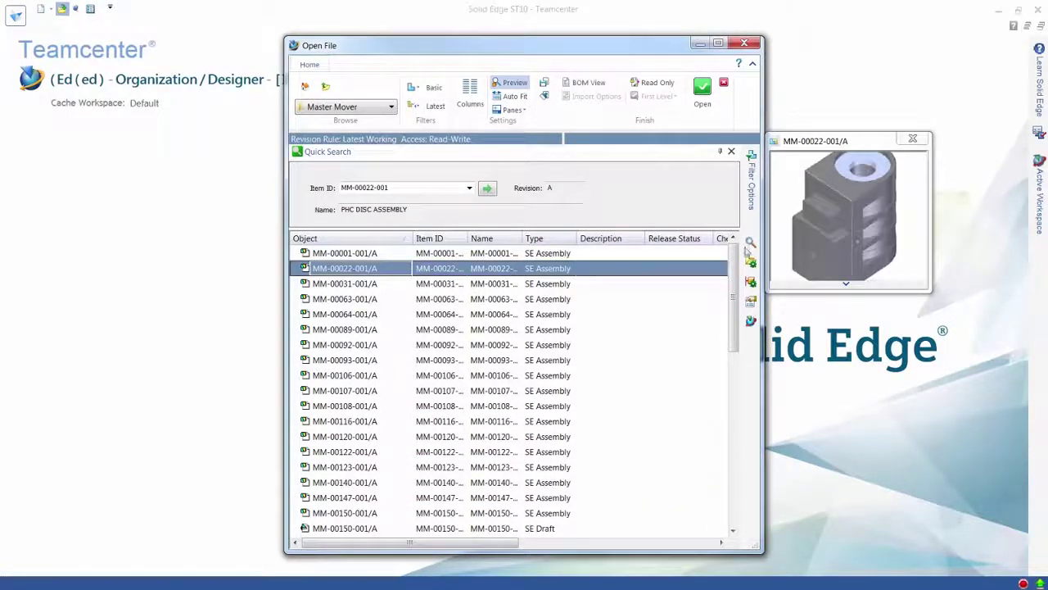
Review the search, open and load options for MM-00022-001, including the list of revision rules
click(751, 242)
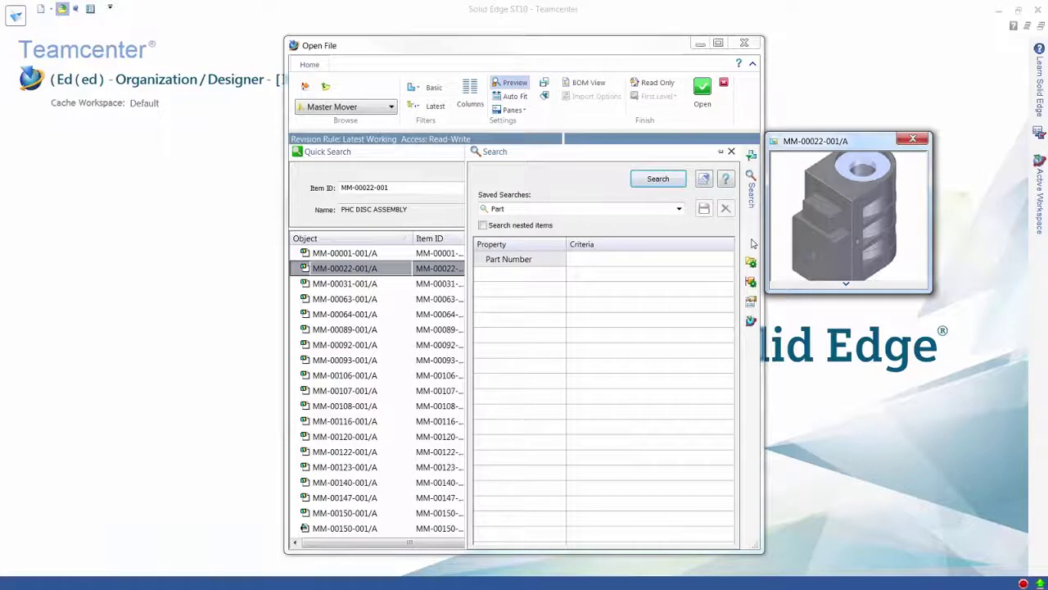
click(751, 263)
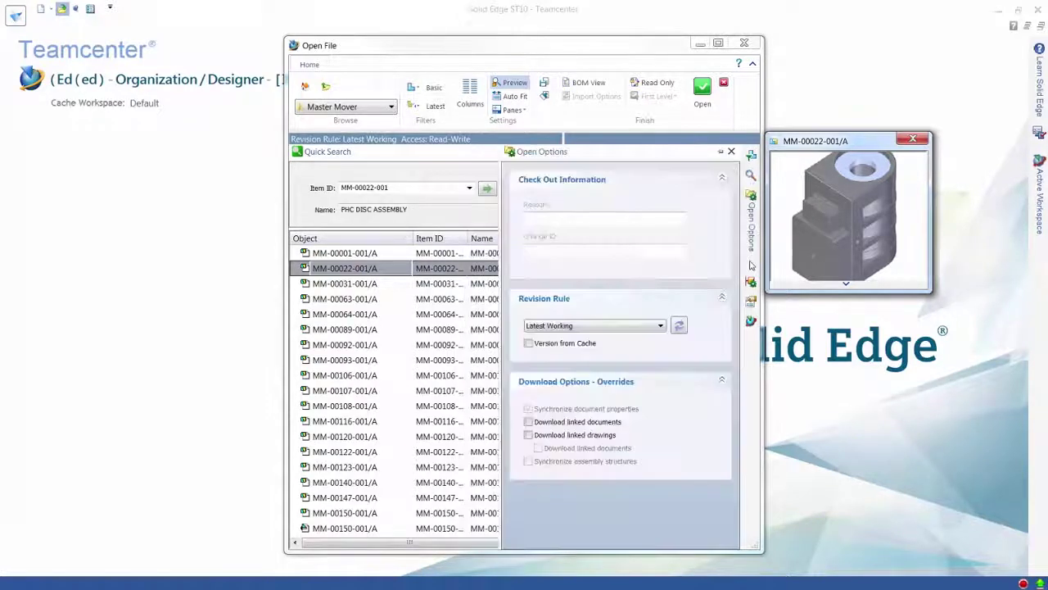
click(661, 325)
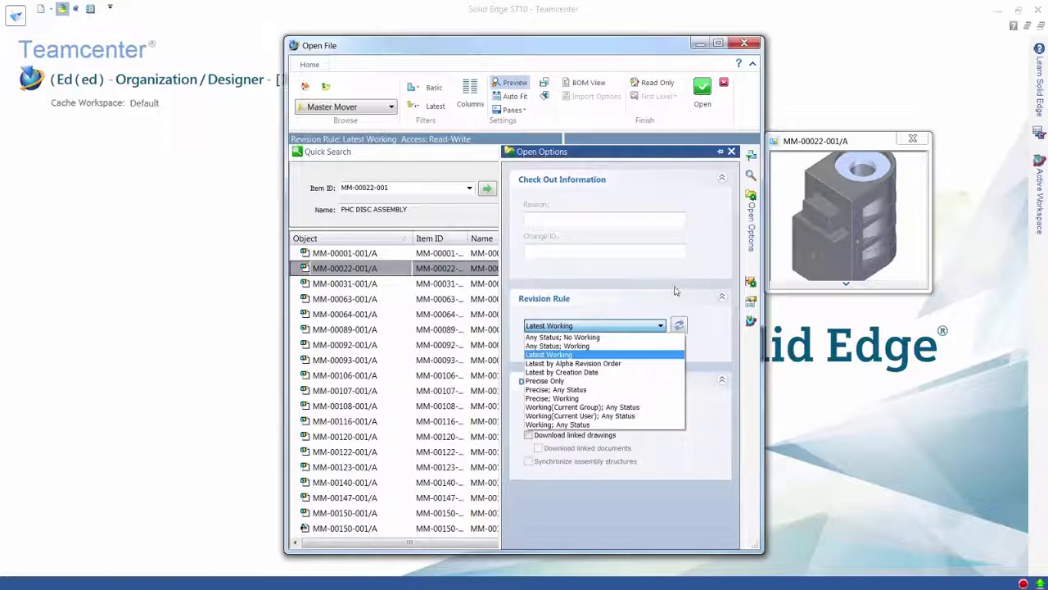
click(675, 291)
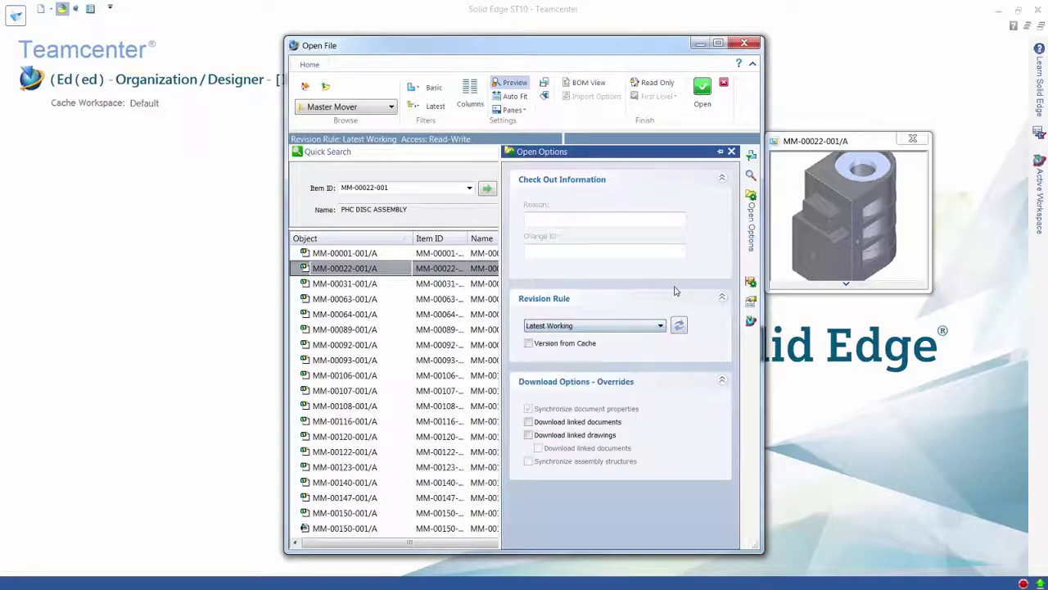
click(751, 282)
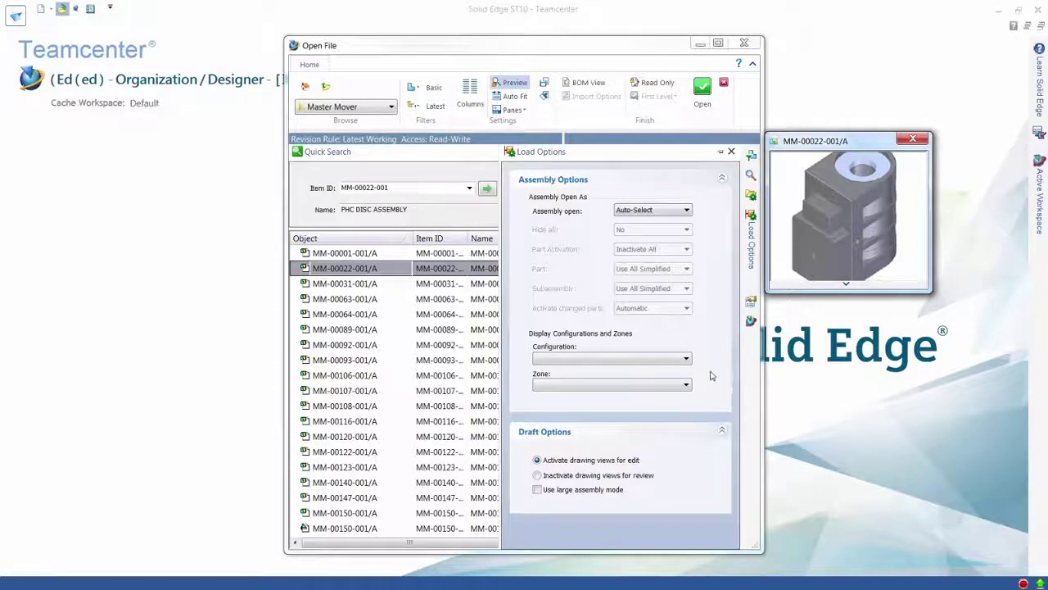
Review the properties of MM-00022-001 and close the Properties pane
click(751, 301)
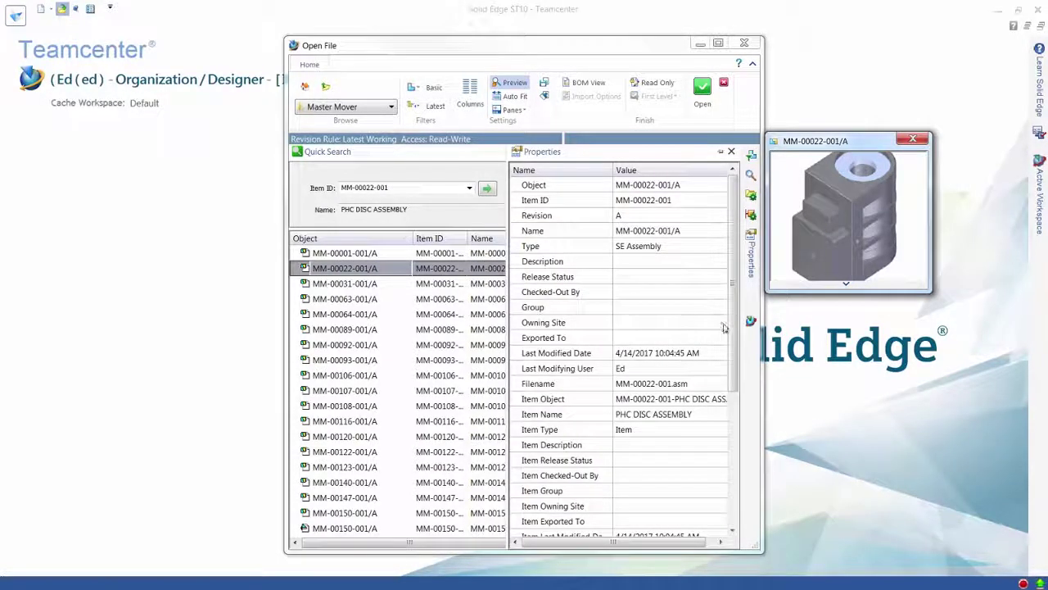
drag(727, 327, 724, 496)
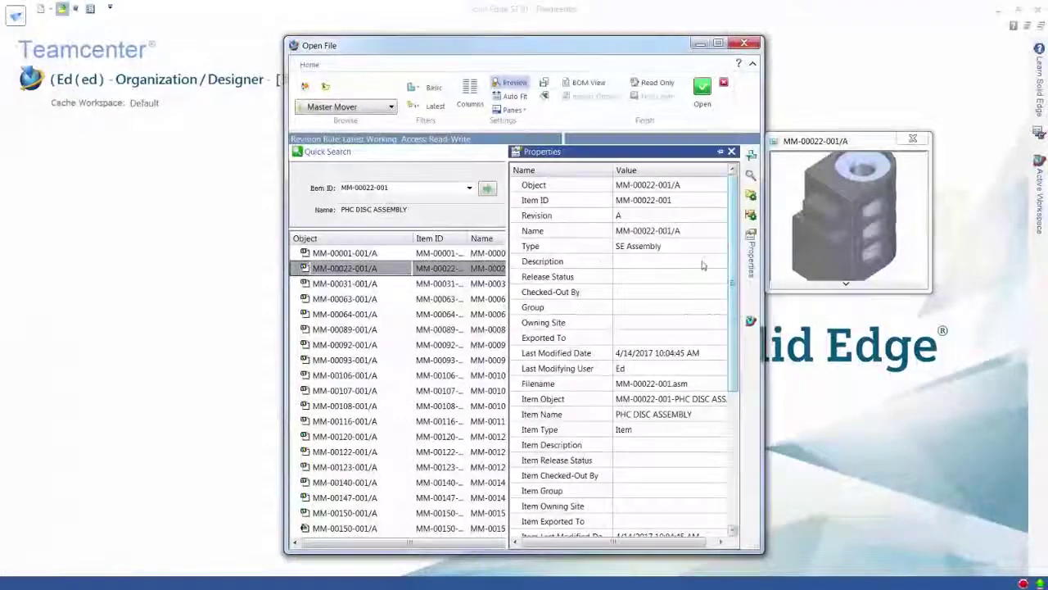
click(731, 151)
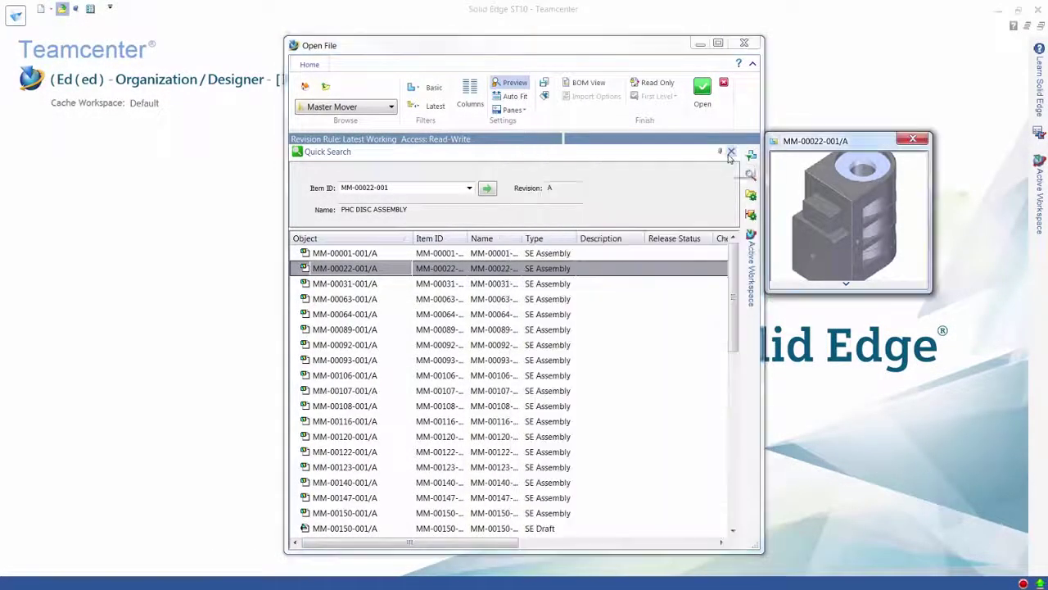
Check the available panes and compare the Active Workspace summaries of MM-00022-001 and MM-00031-001, ending with MM-00001-001 selected
click(522, 110)
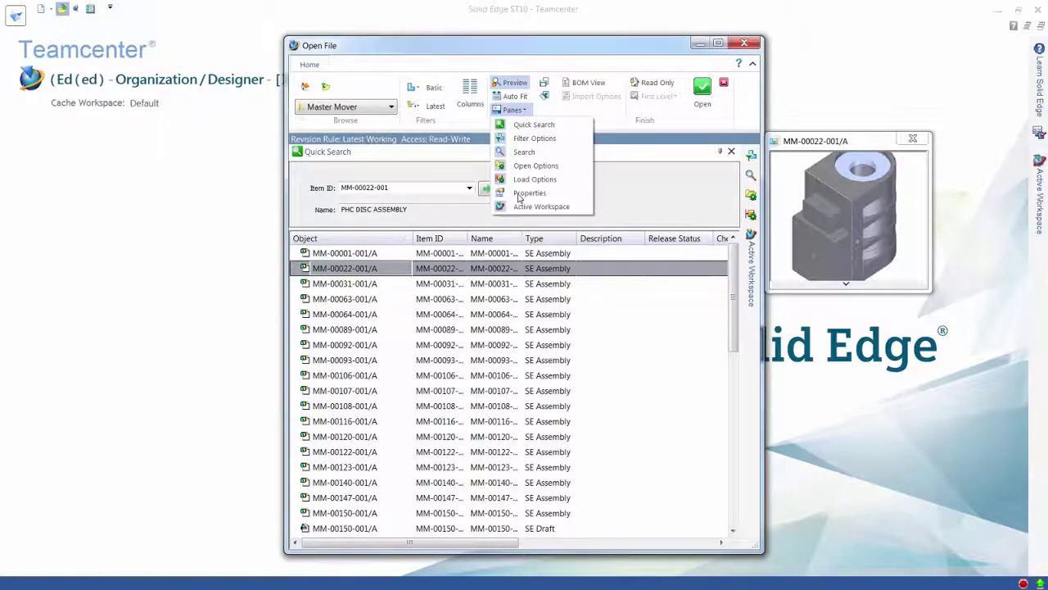
click(661, 150)
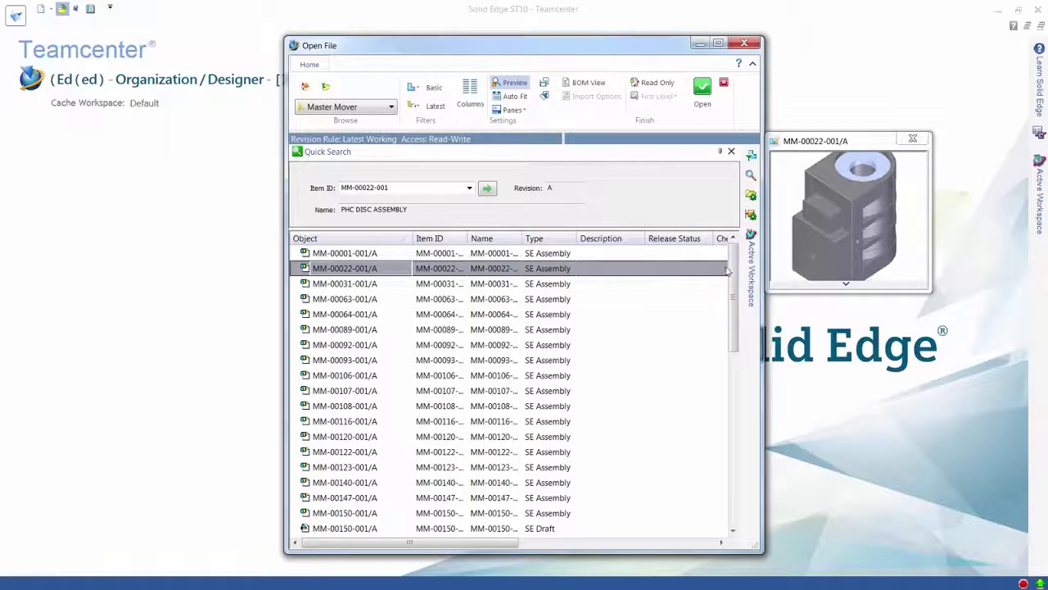
click(752, 268)
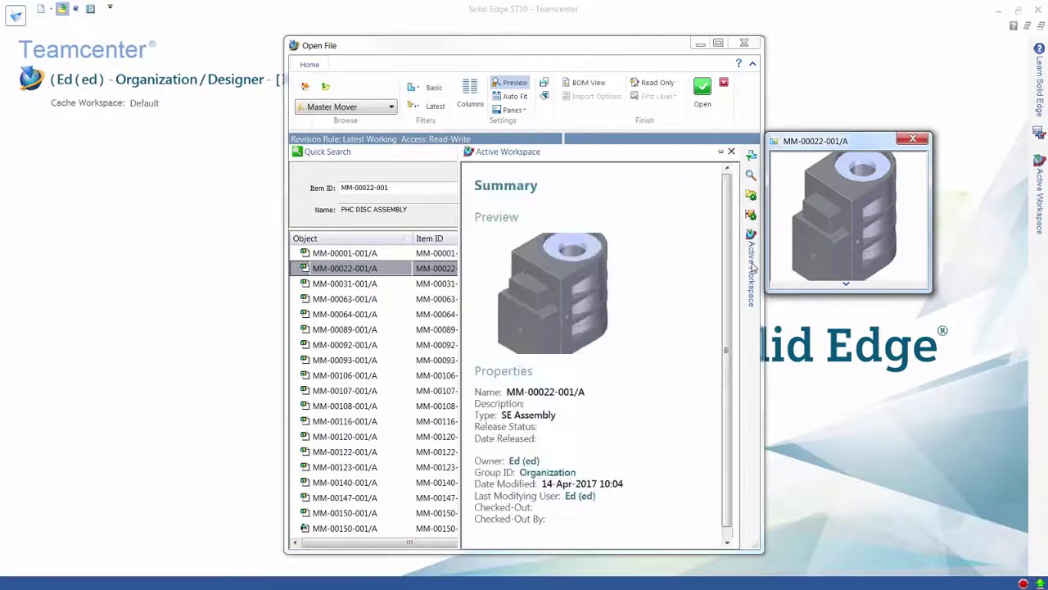
click(333, 286)
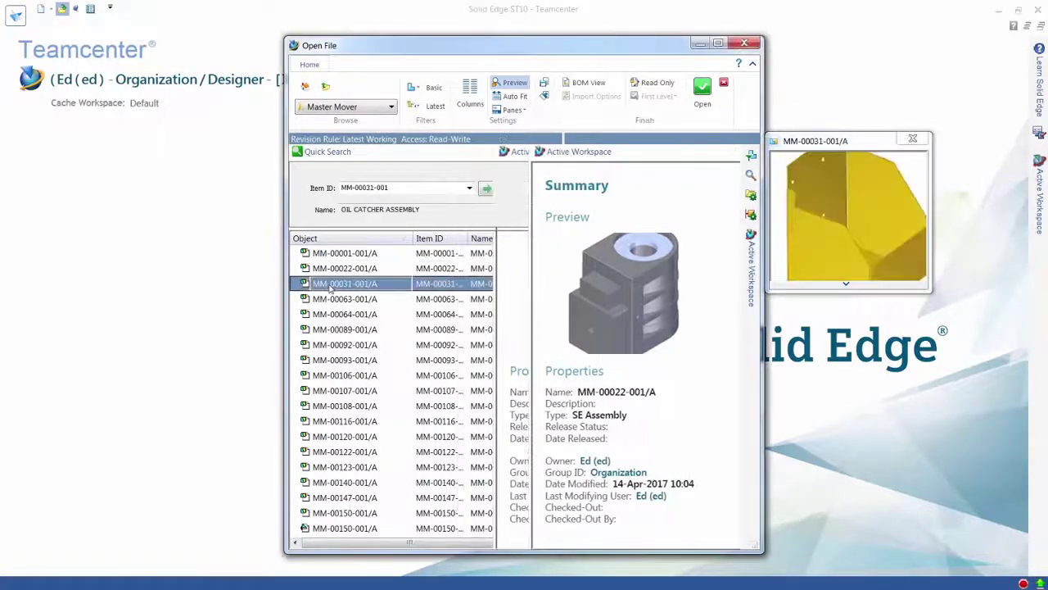
mouse_move(748, 284)
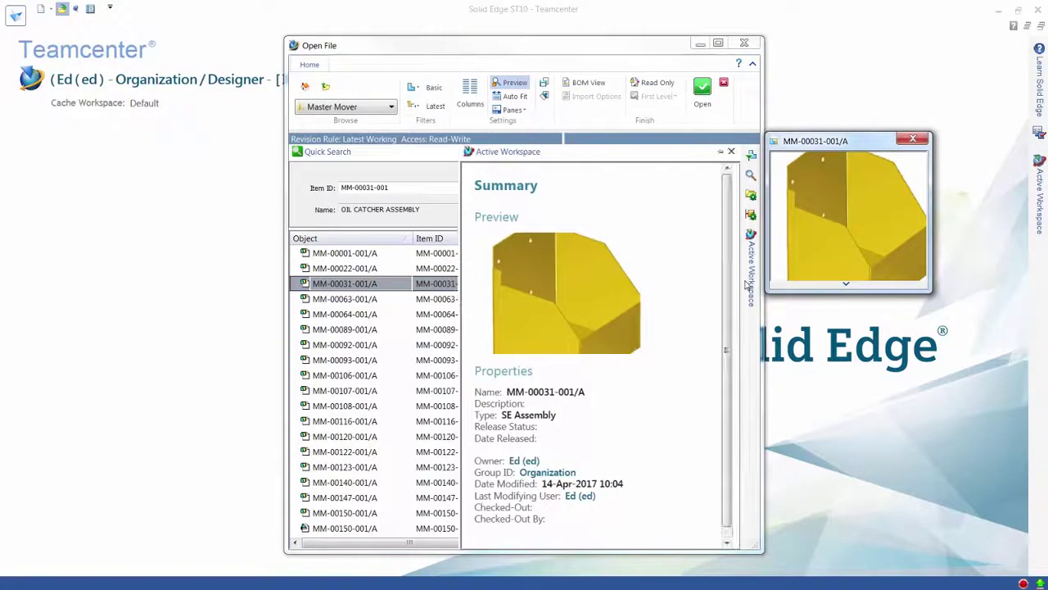
click(344, 254)
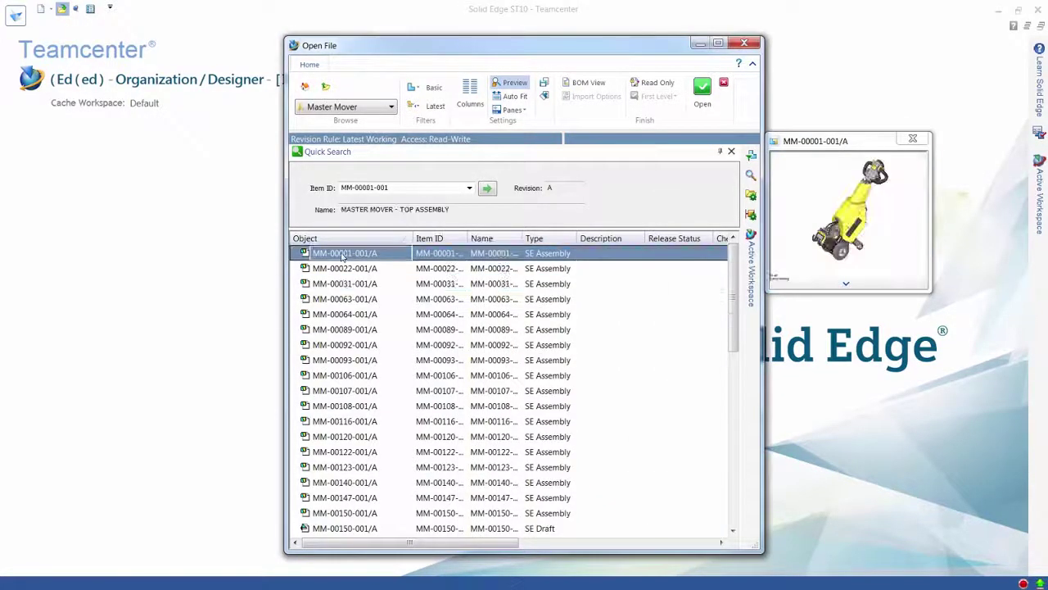
Search for the item ID 002206 and open the assembly it belongs to
double_click(373, 188)
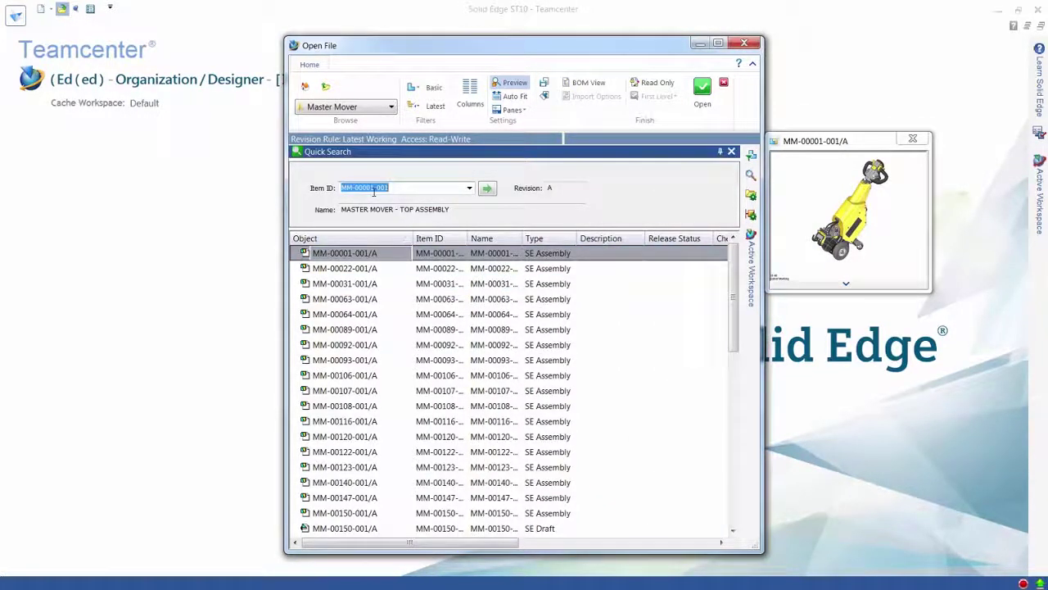
text(00220)
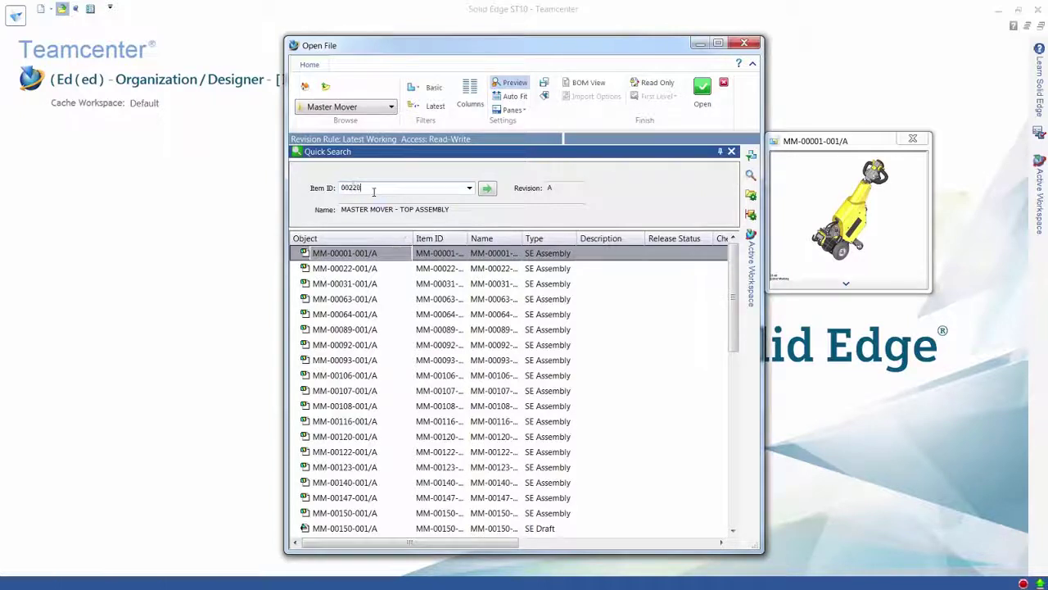
text(6)
key(Return)
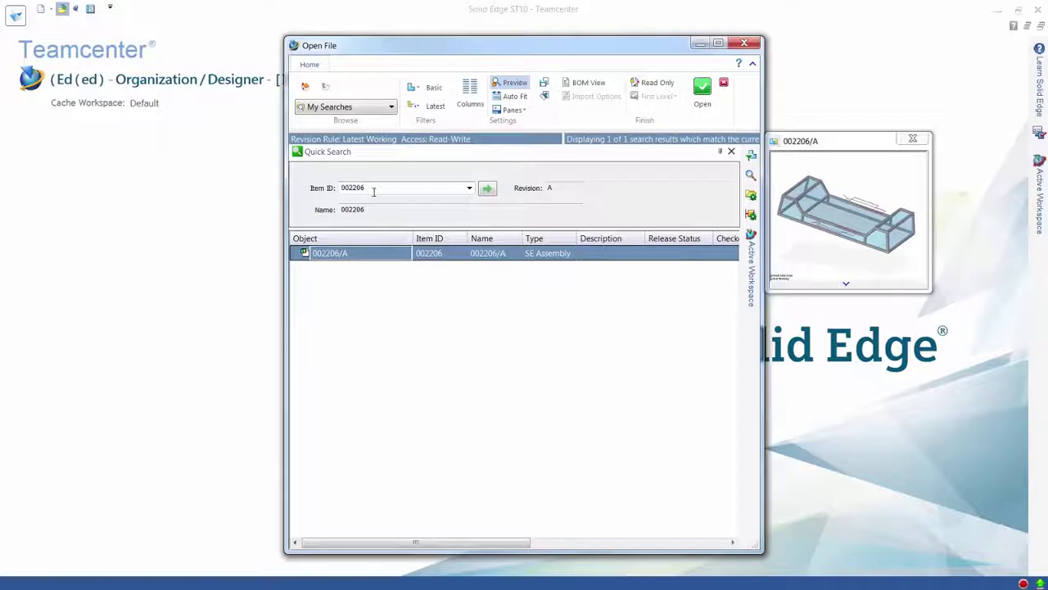
click(703, 87)
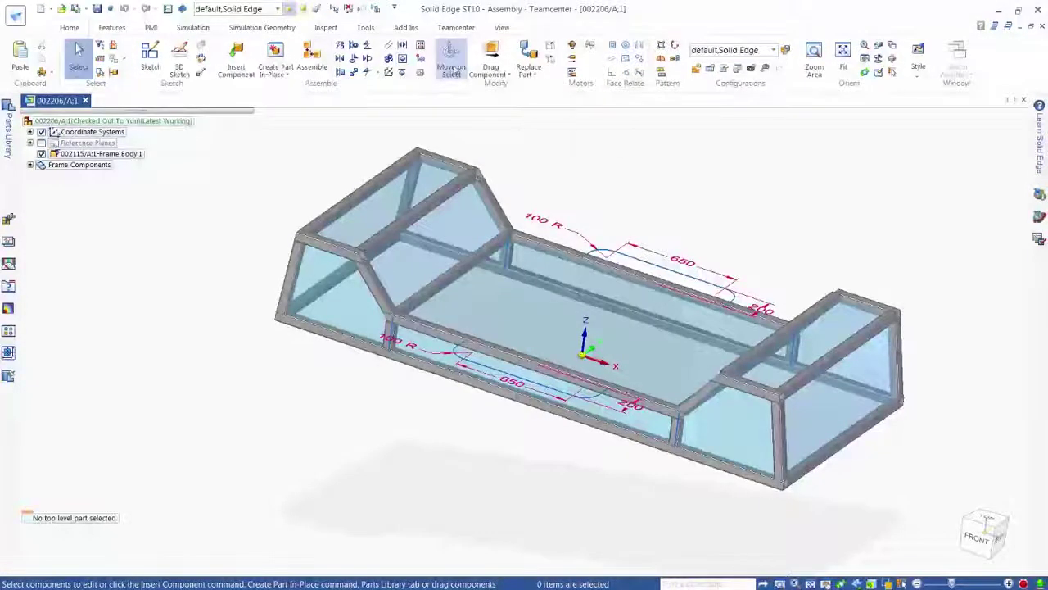
Enter the Frame Design environment and search Active Workspace for all items using the wildcard *
click(362, 28)
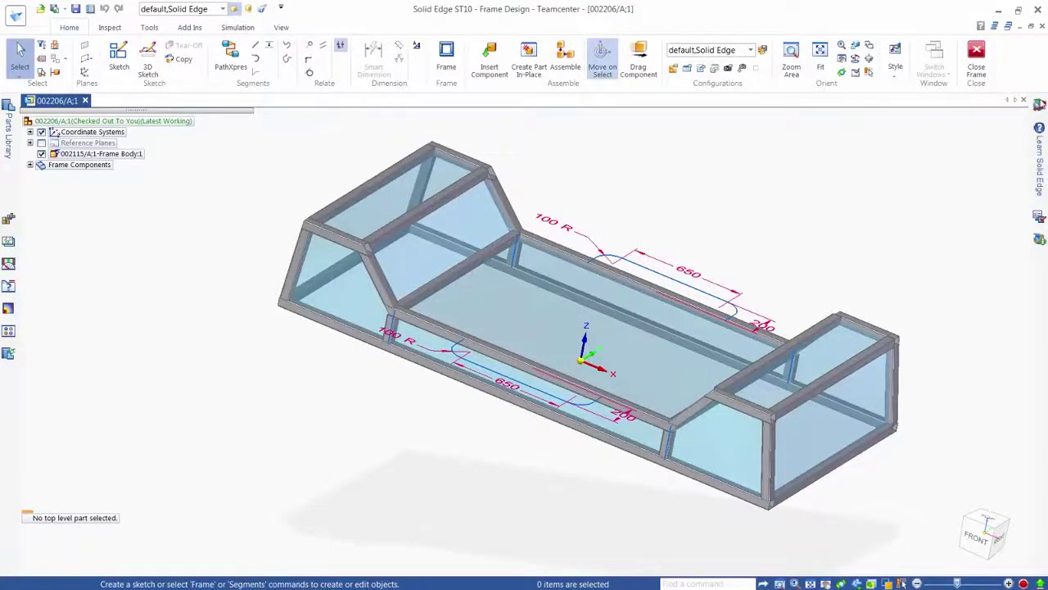
click(1039, 104)
click(928, 156)
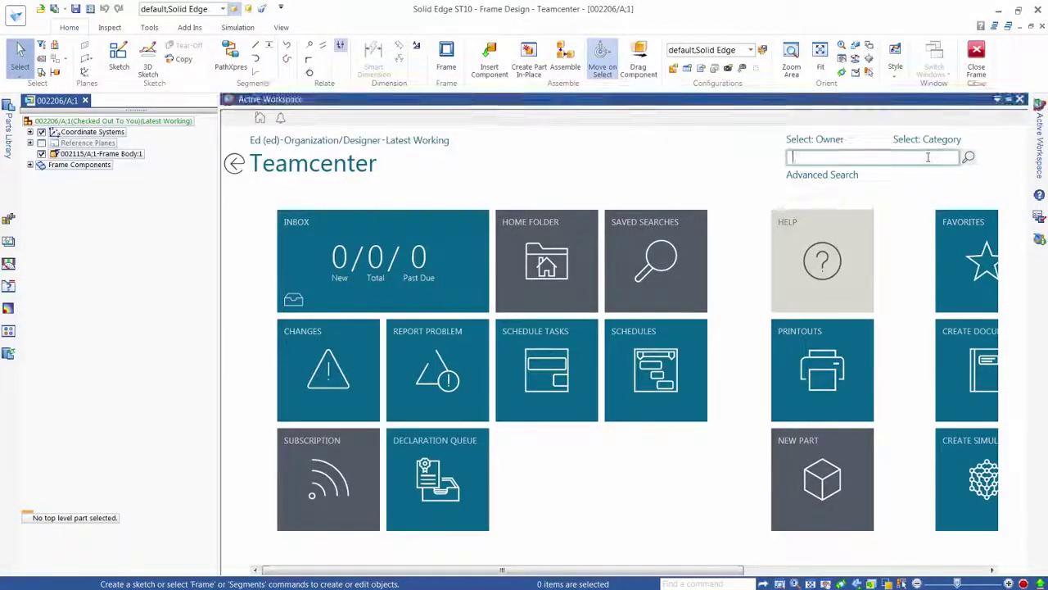
text(*)
key(Return)
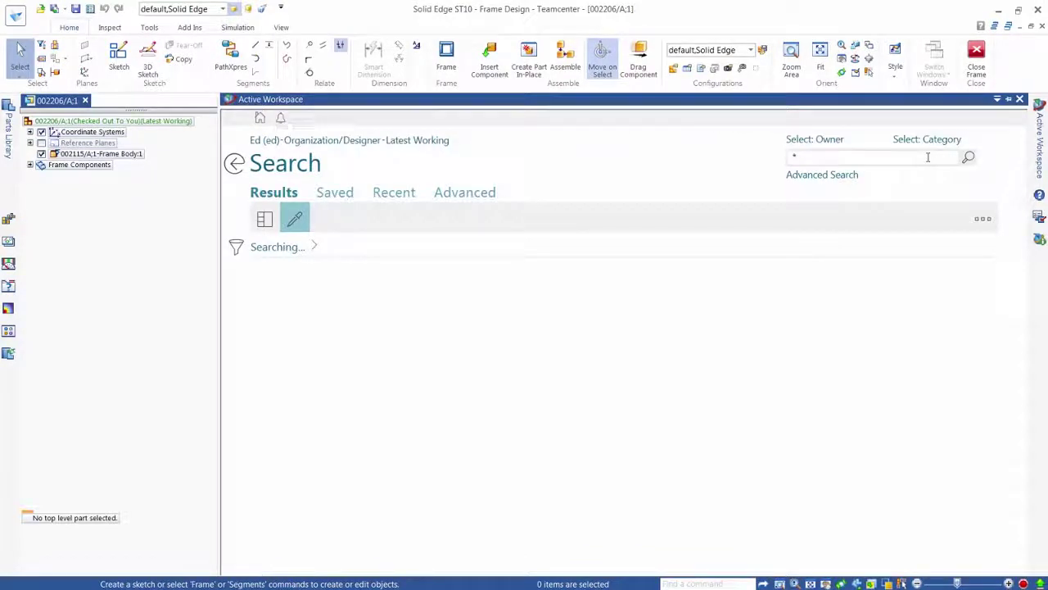
Filter the search results by classification to Frame Profiles, Round Tubing, ANSI
click(237, 248)
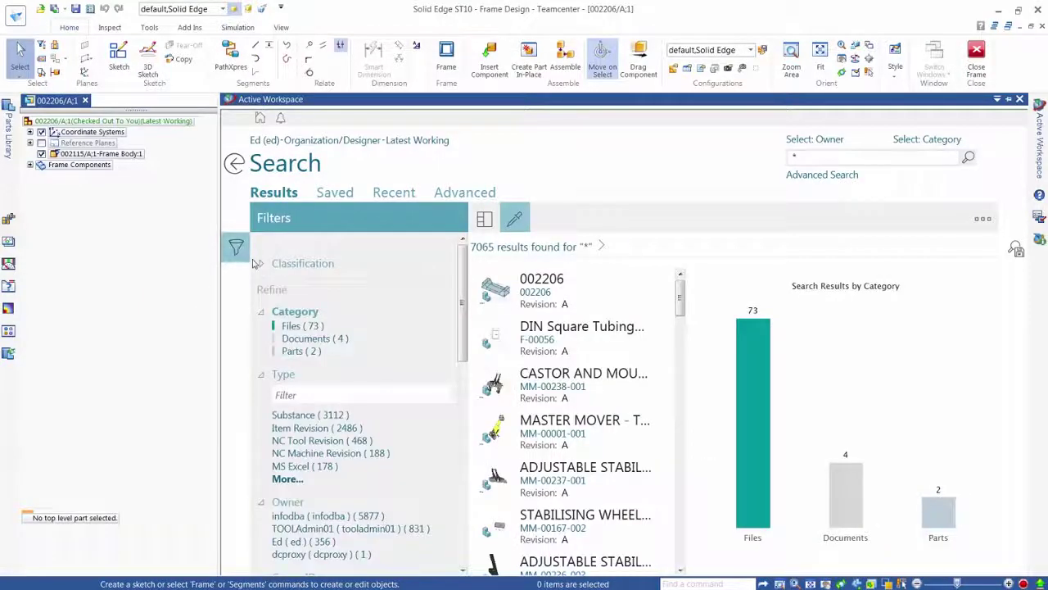
click(260, 265)
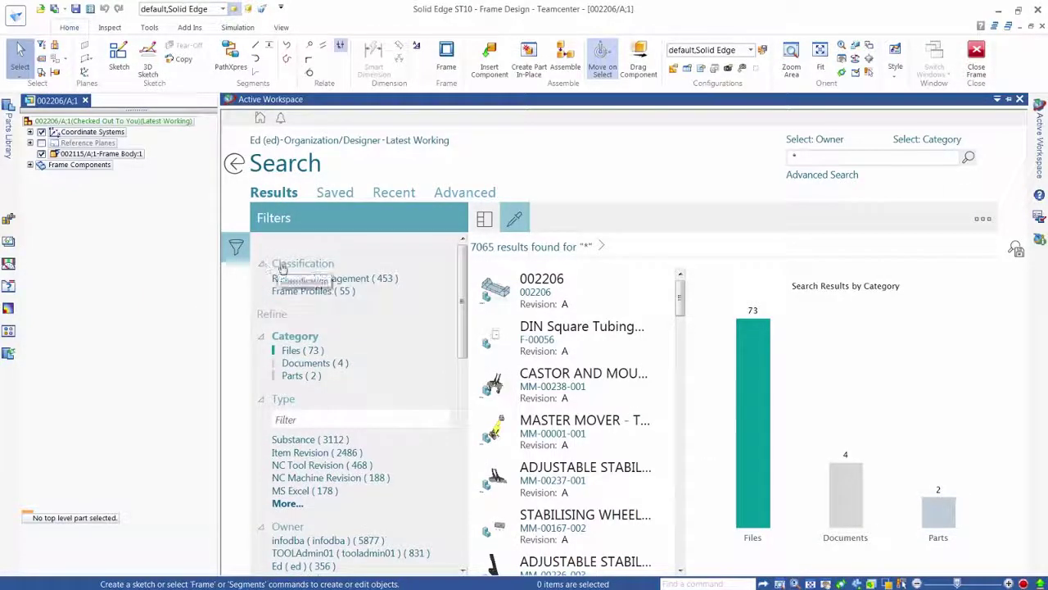
click(320, 292)
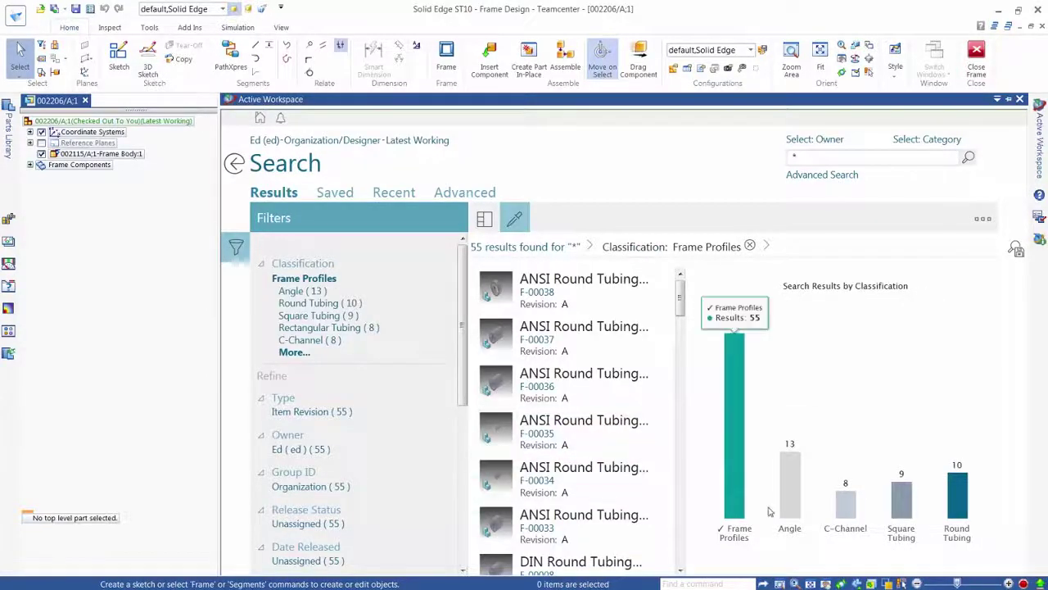
mouse_move(965, 513)
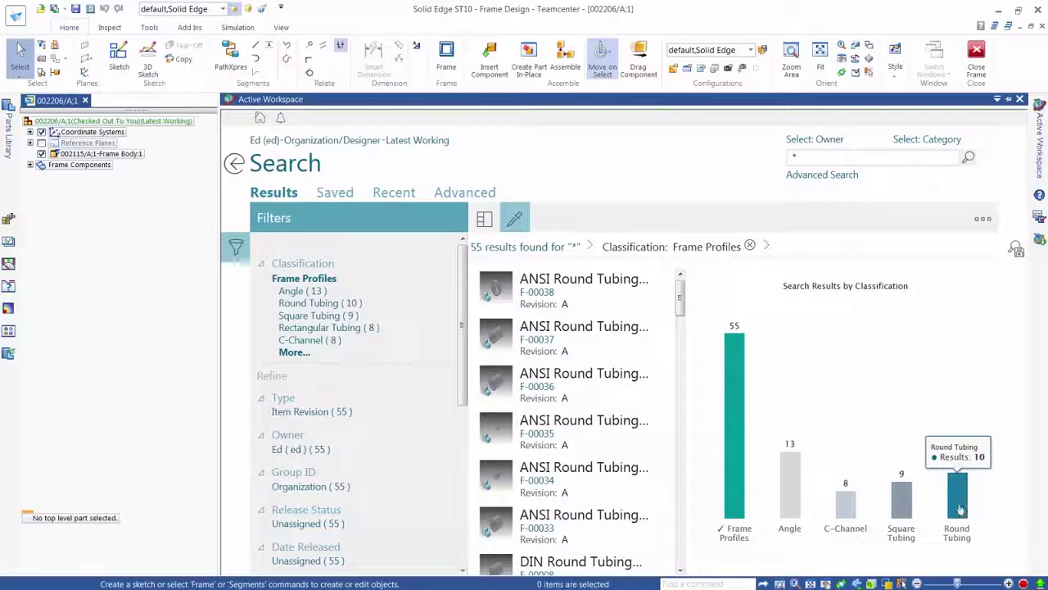
click(960, 509)
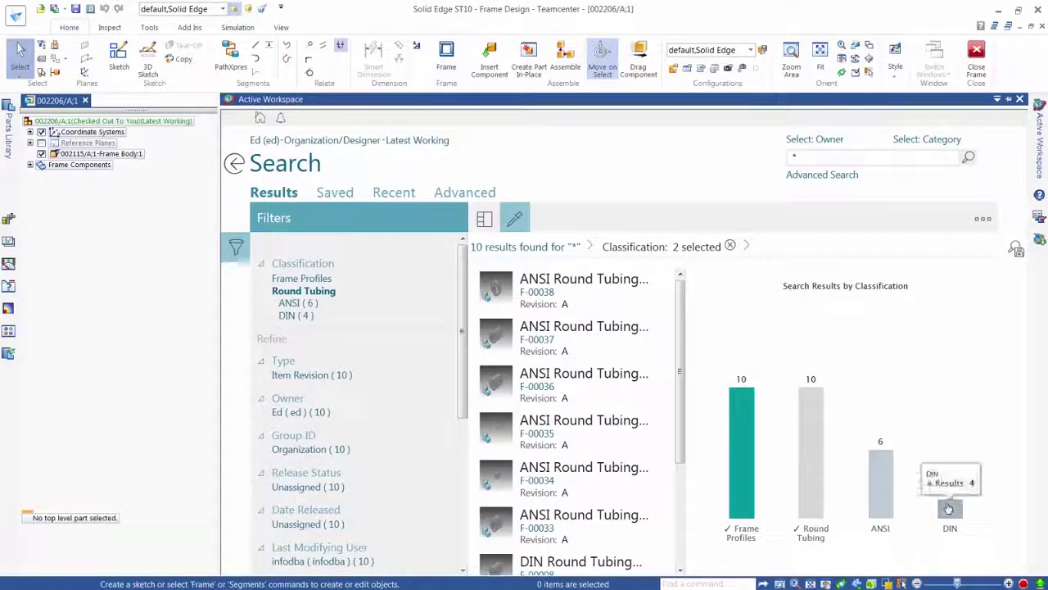
click(880, 505)
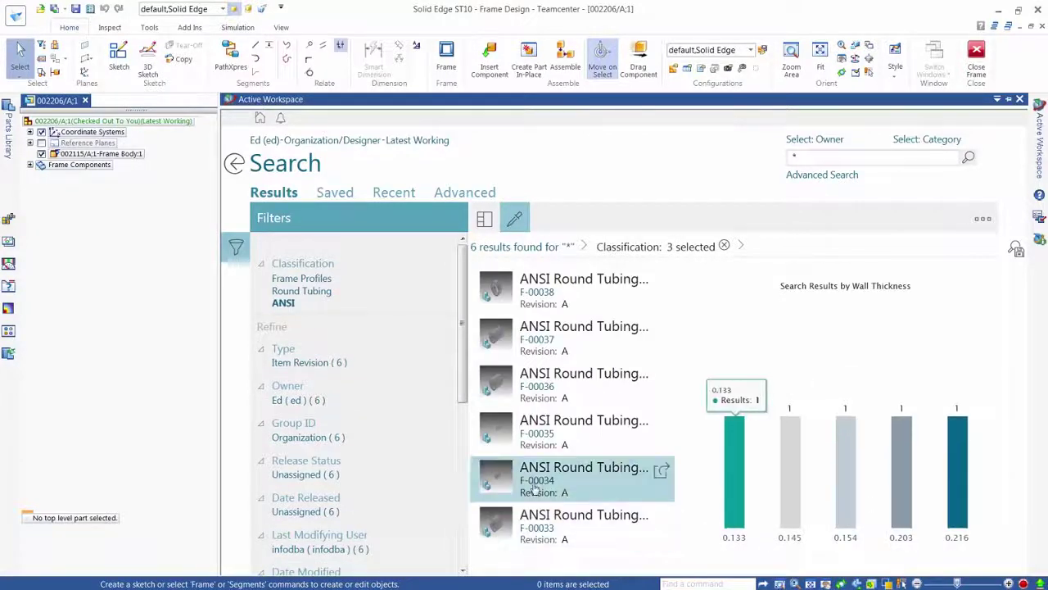
Narrow the ANSI round tubing results to diameter 2.0 and copy item F-00035 to the clipboard
drag(463, 395, 448, 567)
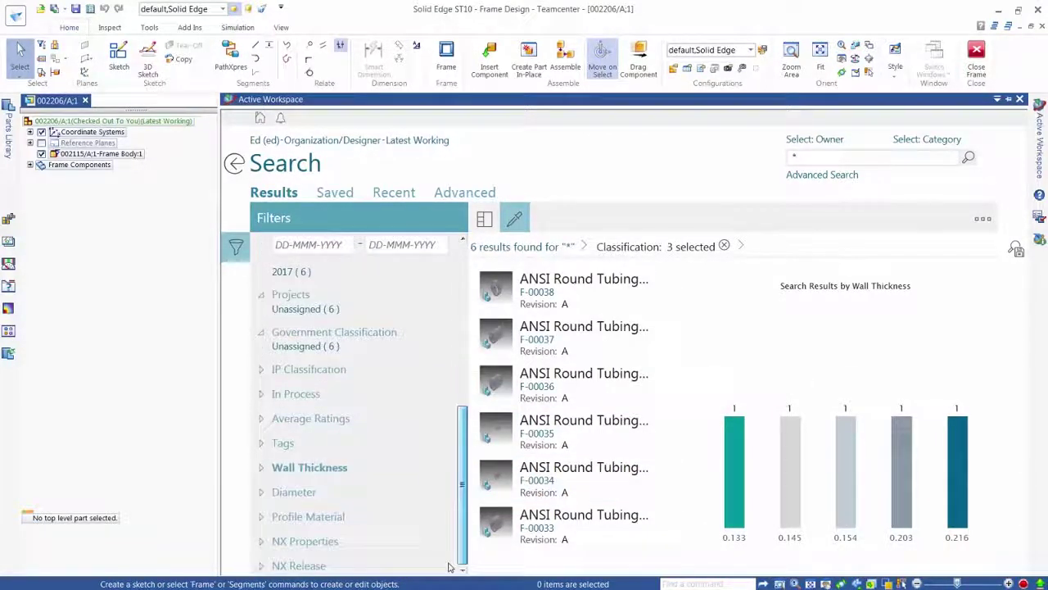
click(293, 494)
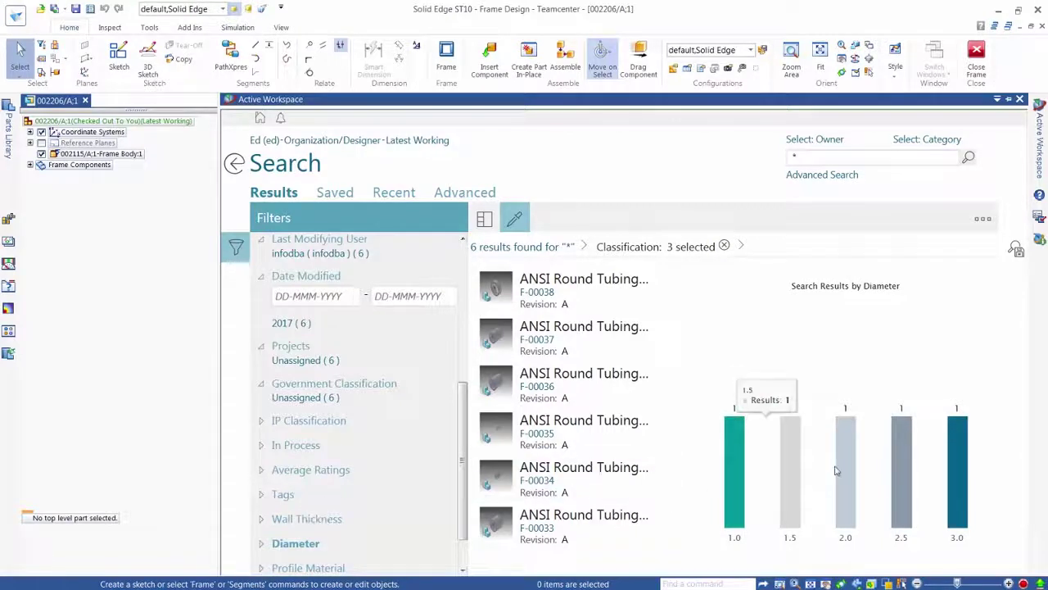
click(847, 490)
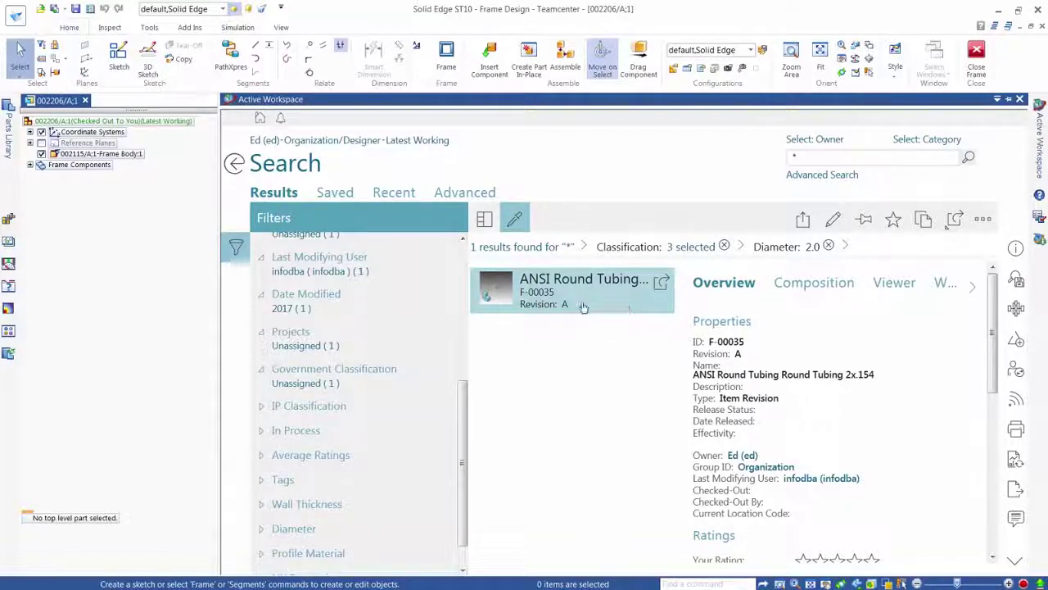
click(923, 222)
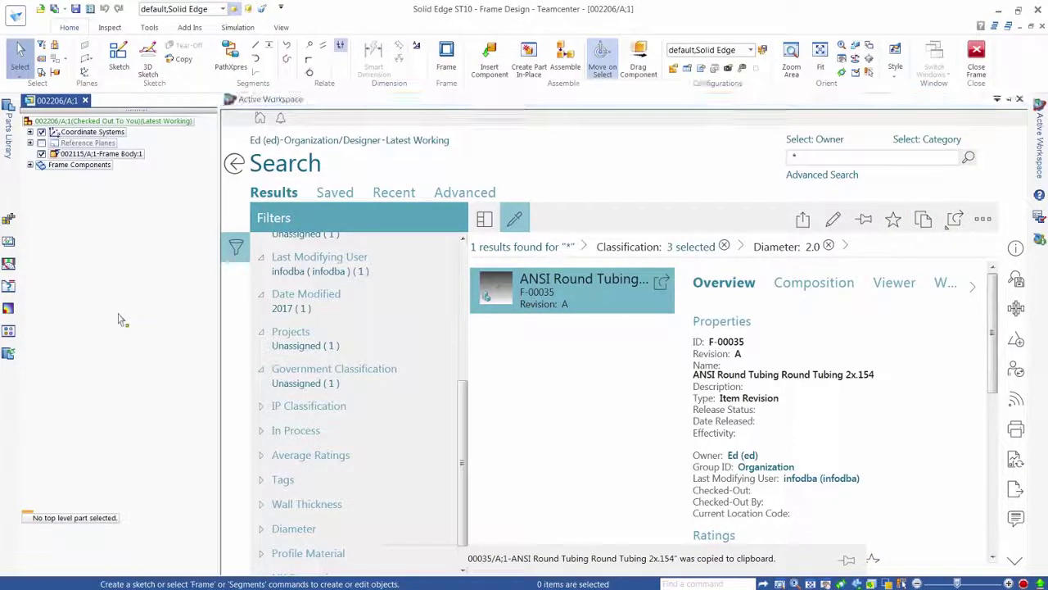
Start the Frame command, accept its options and load F-00035/A from the Teamcenter clipboard as the frame cross section
click(447, 54)
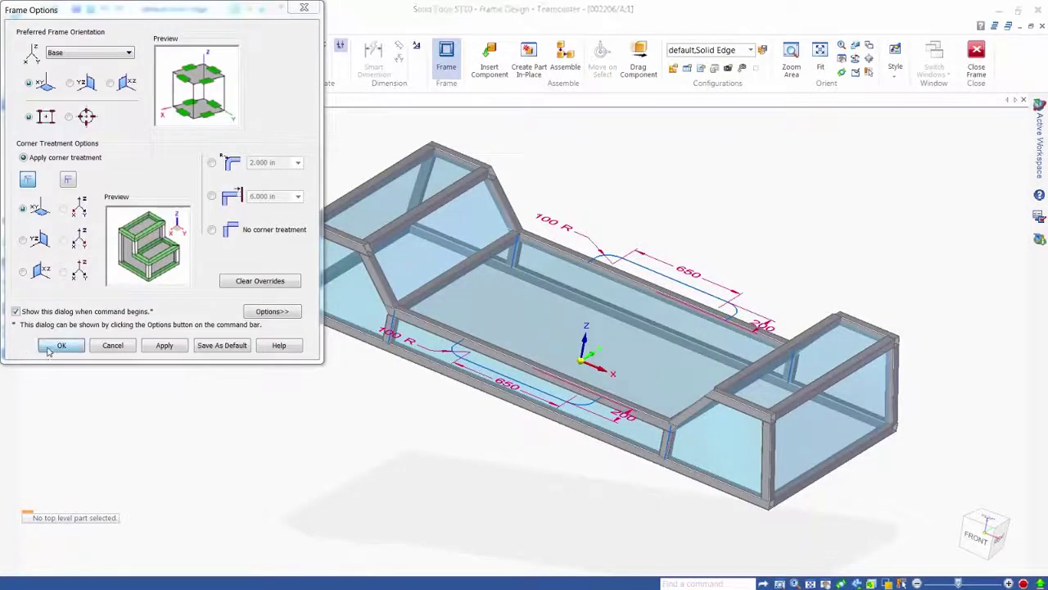
click(59, 345)
click(658, 122)
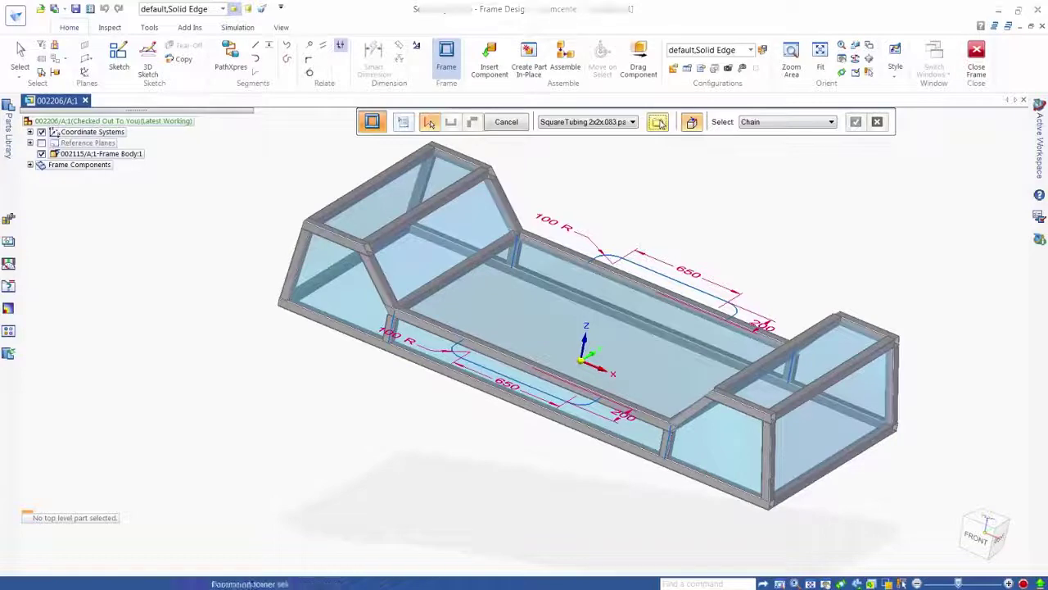
click(391, 107)
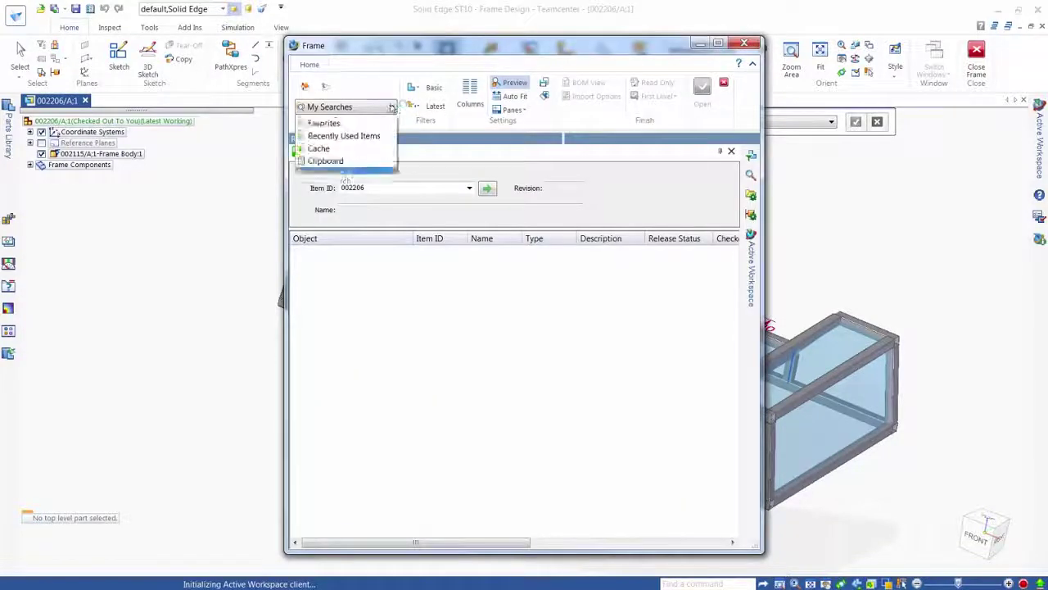
click(337, 173)
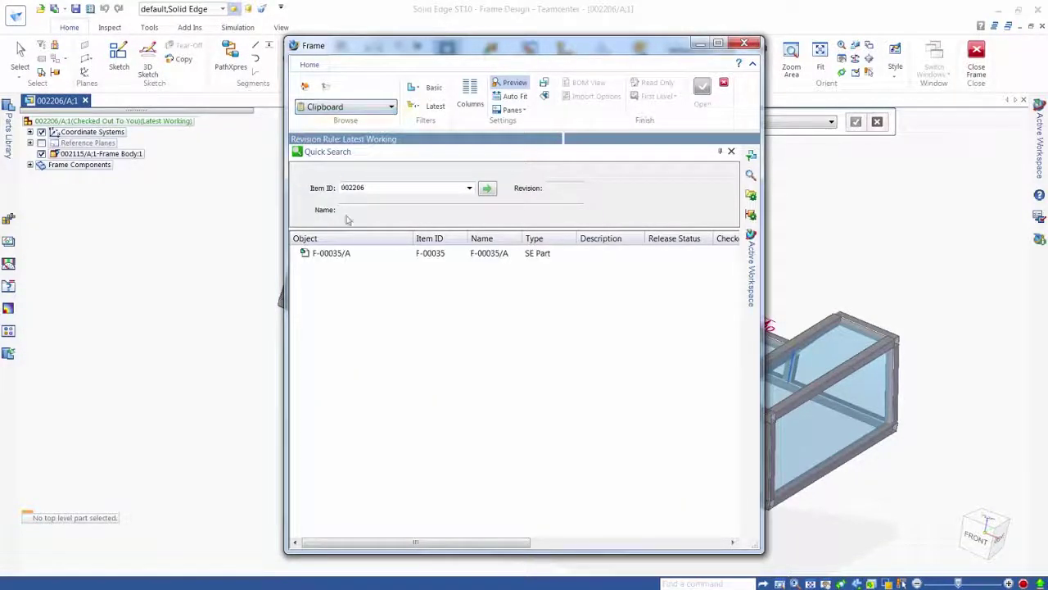
click(333, 254)
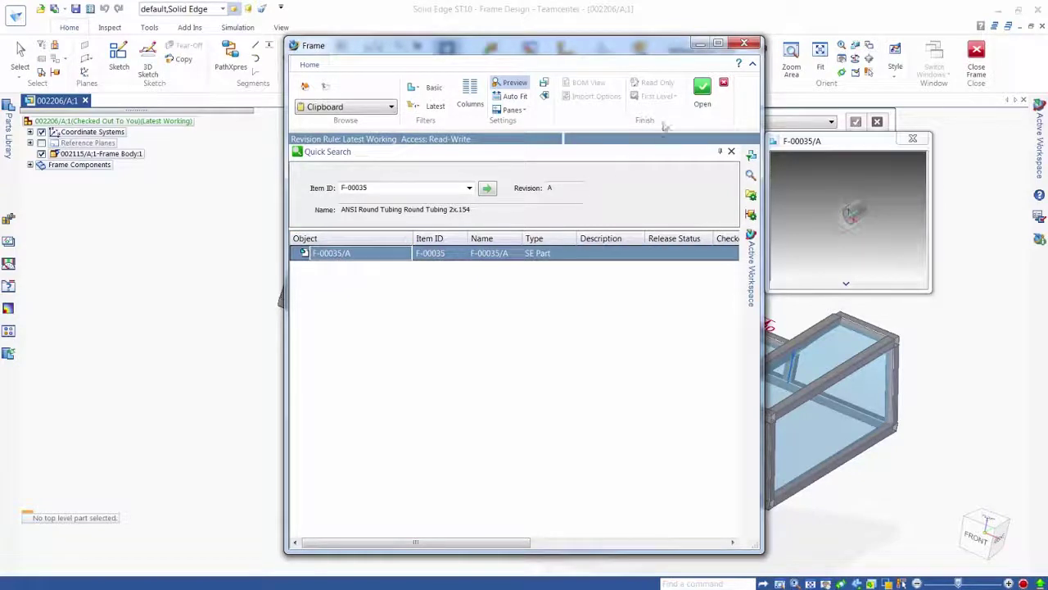
click(702, 88)
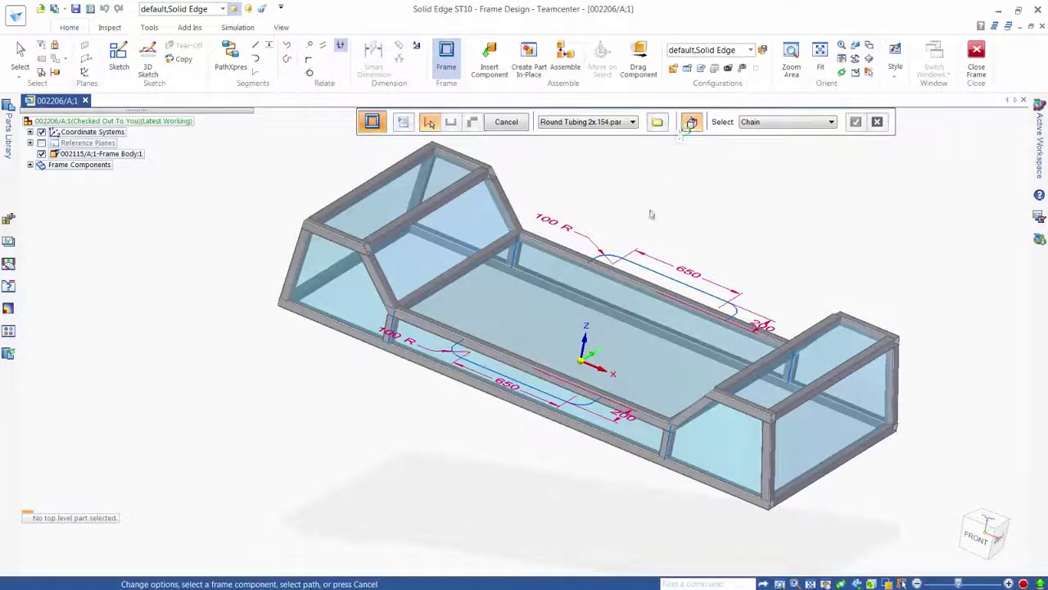
Create the round tubing along both curved handle sketches on the frame's long sides, then exit the Frame Design environment
click(638, 289)
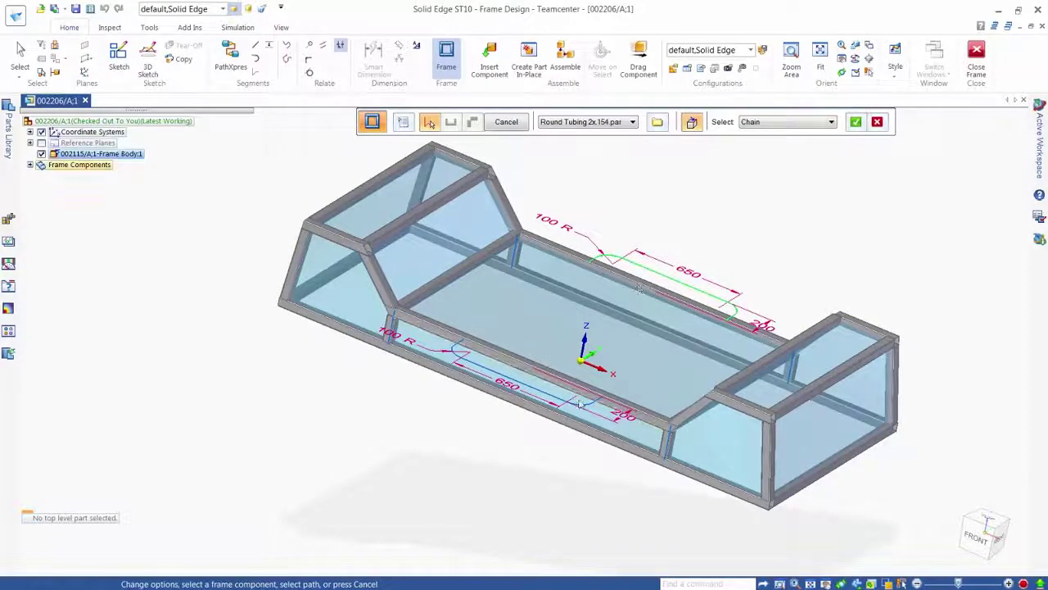
right_click(644, 214)
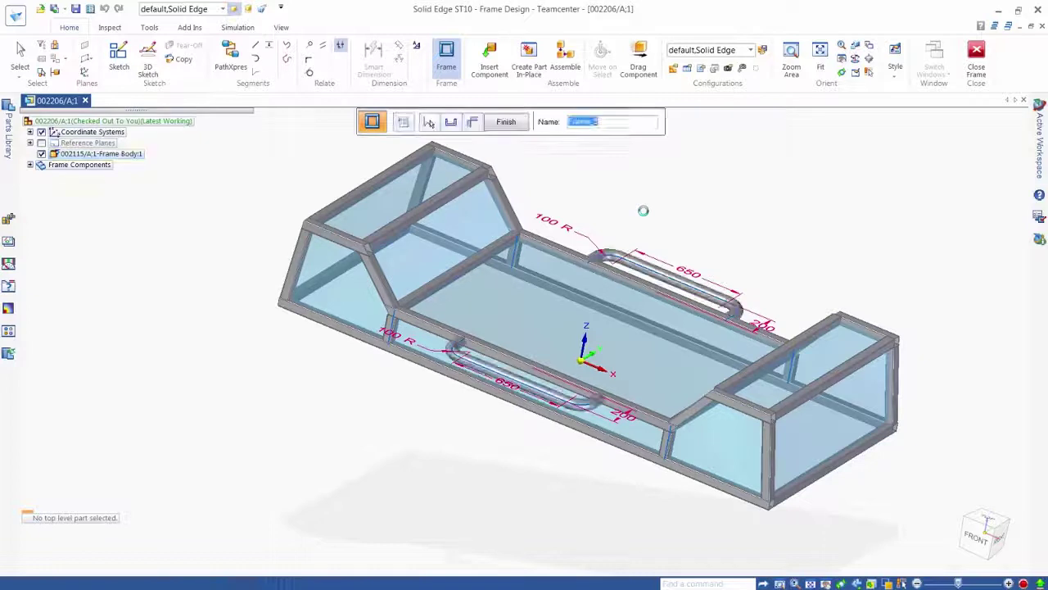
click(502, 119)
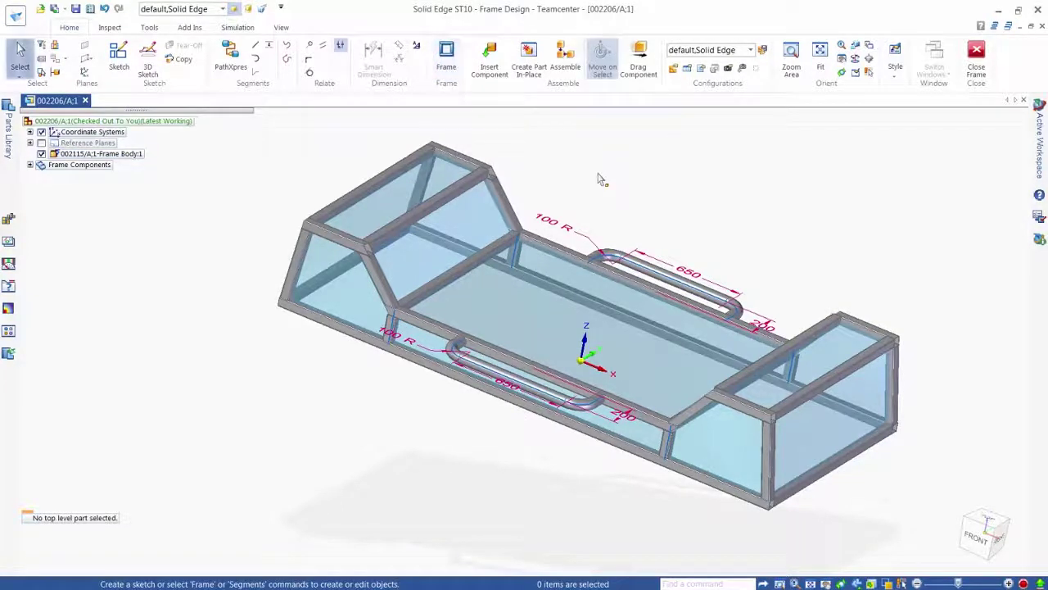
click(977, 52)
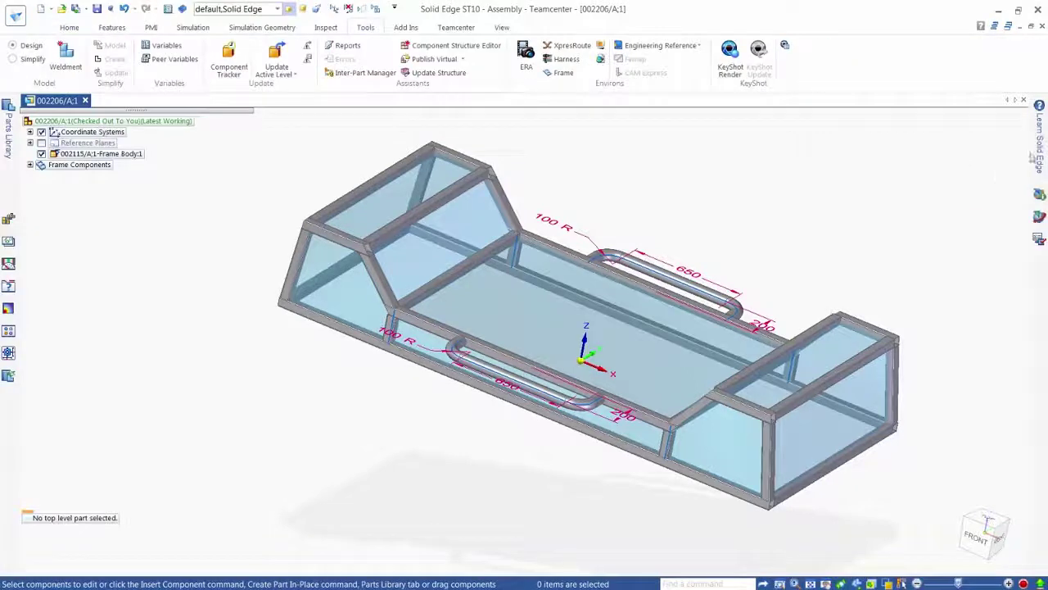
Browse the Active Workspace home folder to Newstuff, Frames and open revision A of the DIN square tubing F-00056
click(1039, 214)
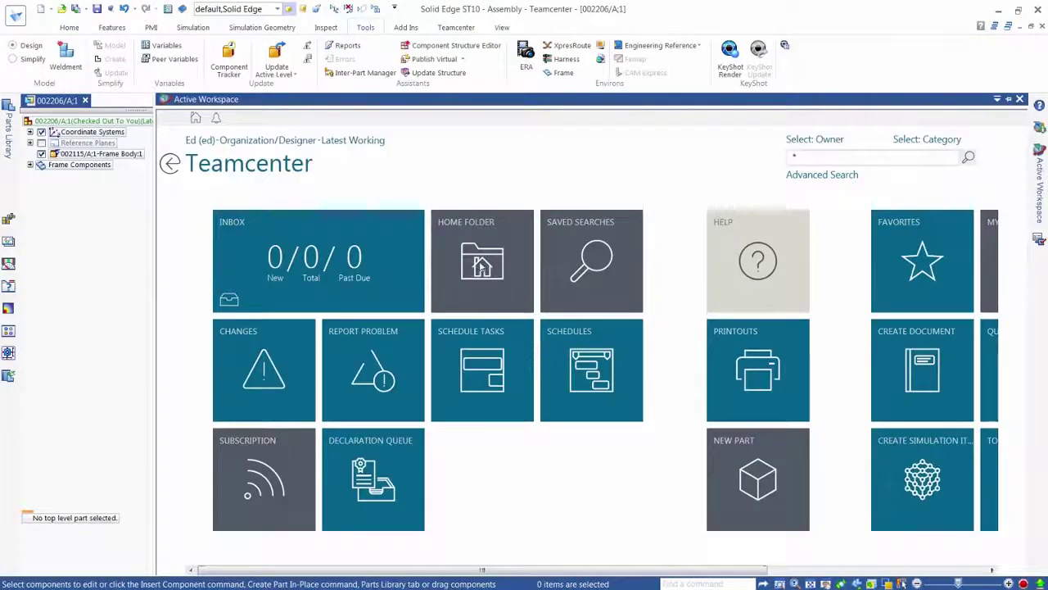
click(485, 268)
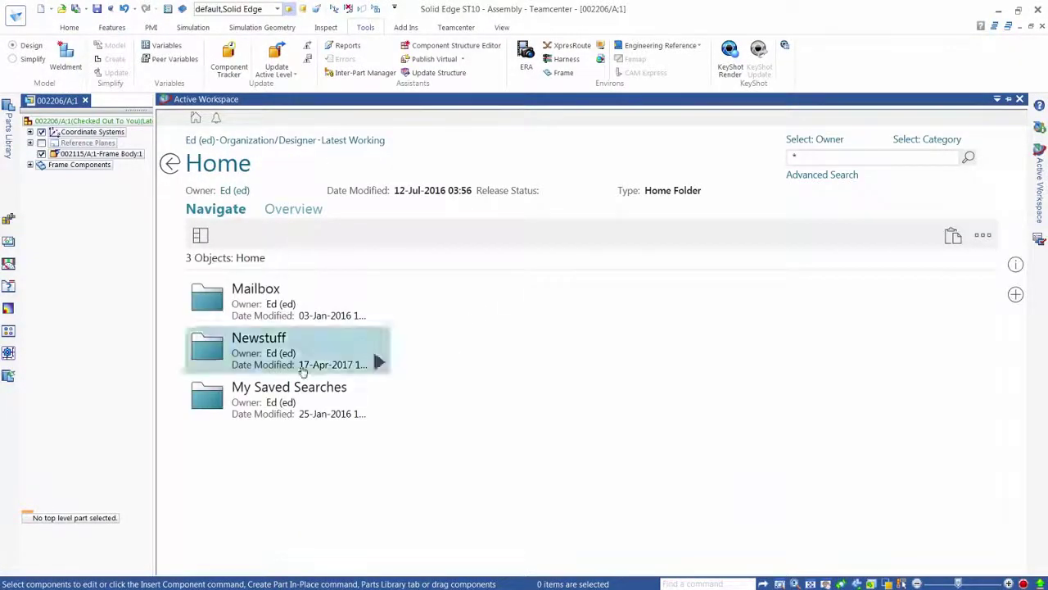
double_click(379, 363)
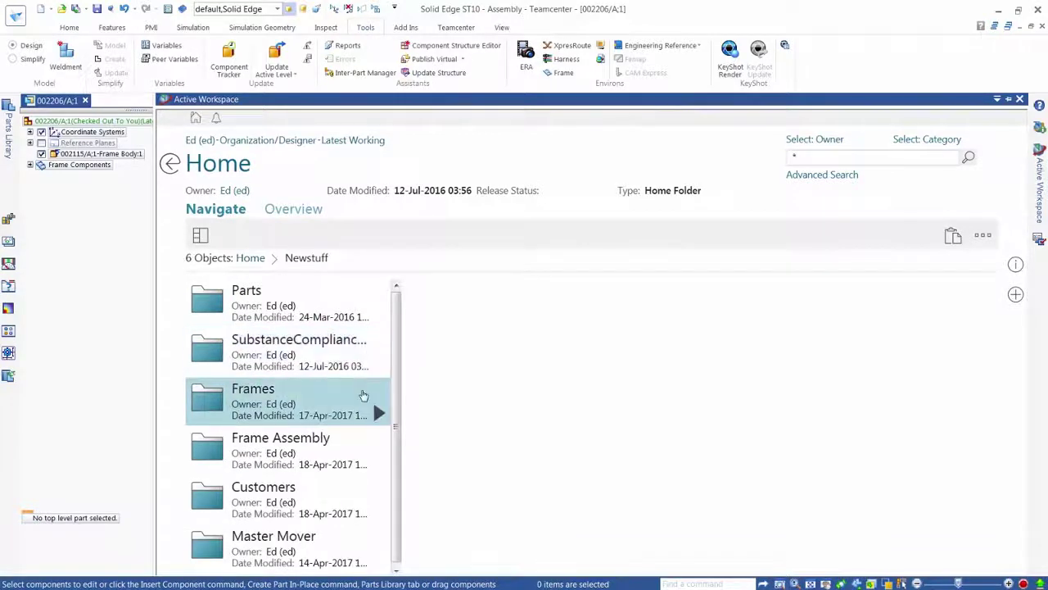
double_click(379, 412)
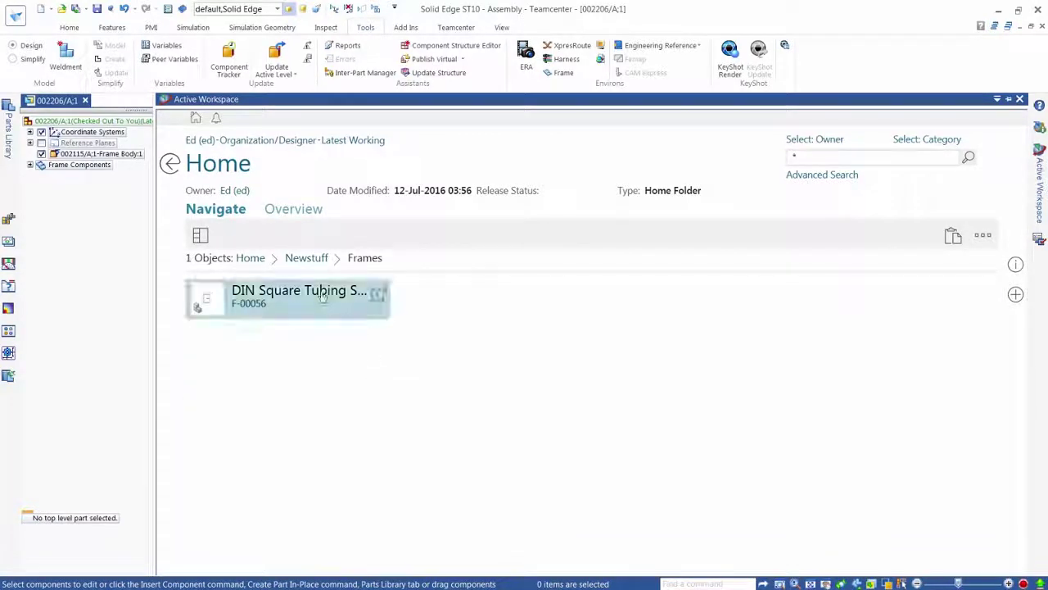
click(321, 293)
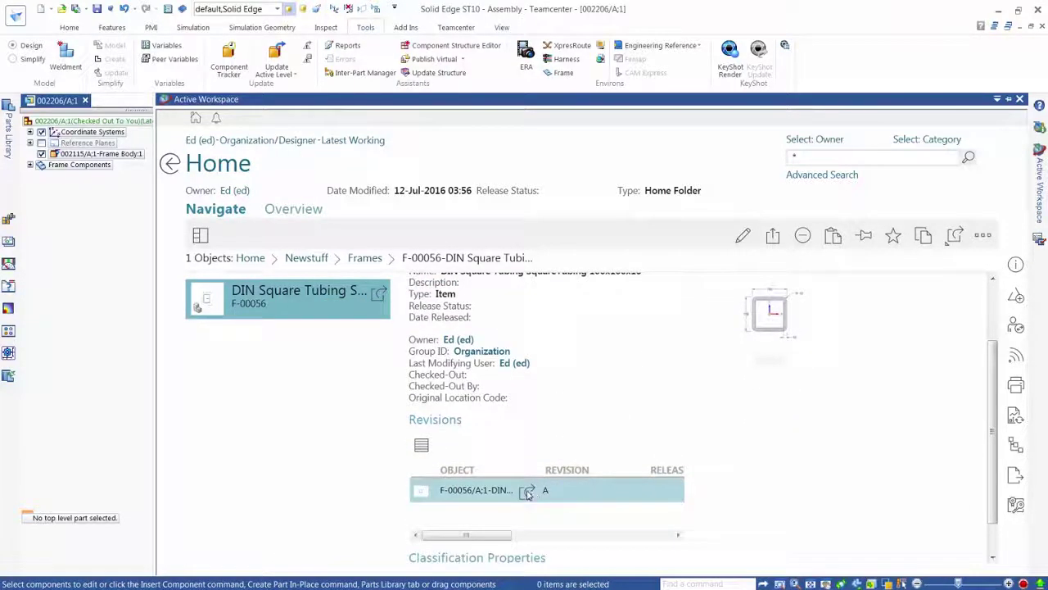
double_click(528, 491)
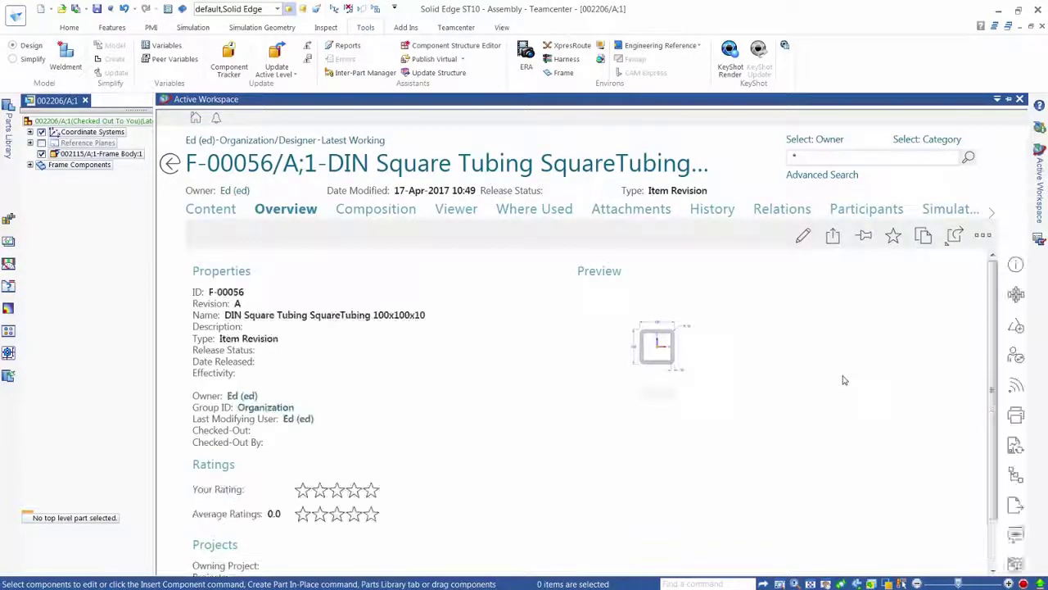
Start classifying F-00056/A and assign it the class Frame Profiles, Square Tubing, DIN
click(1014, 477)
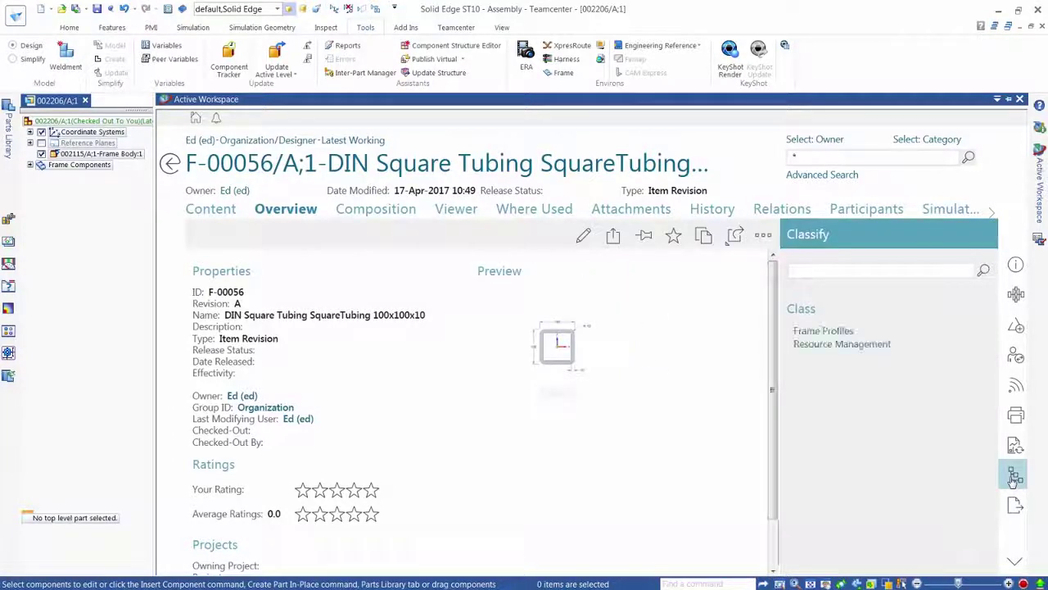
click(834, 332)
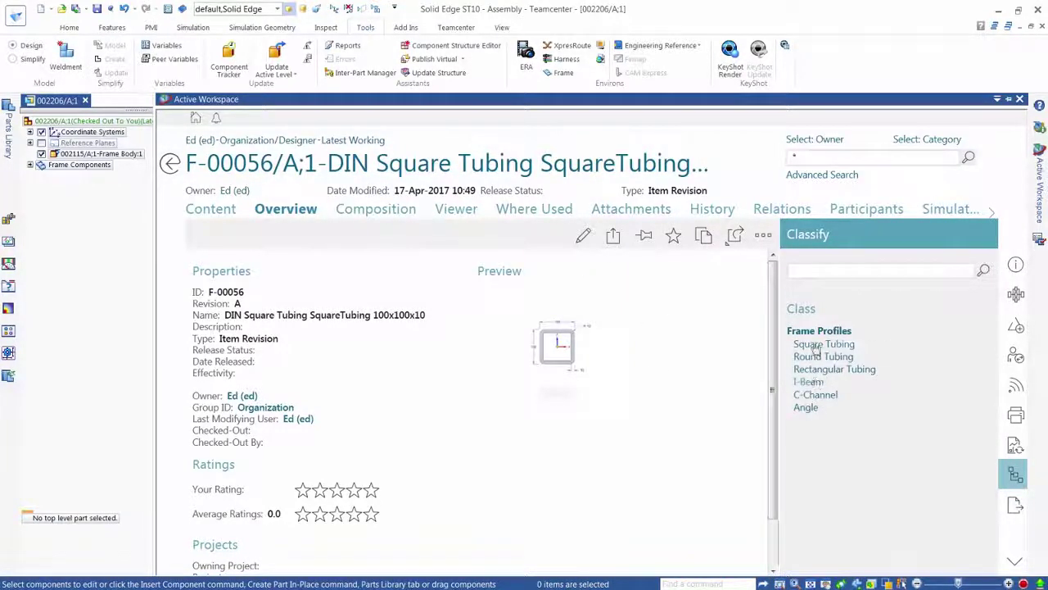
click(816, 345)
click(806, 370)
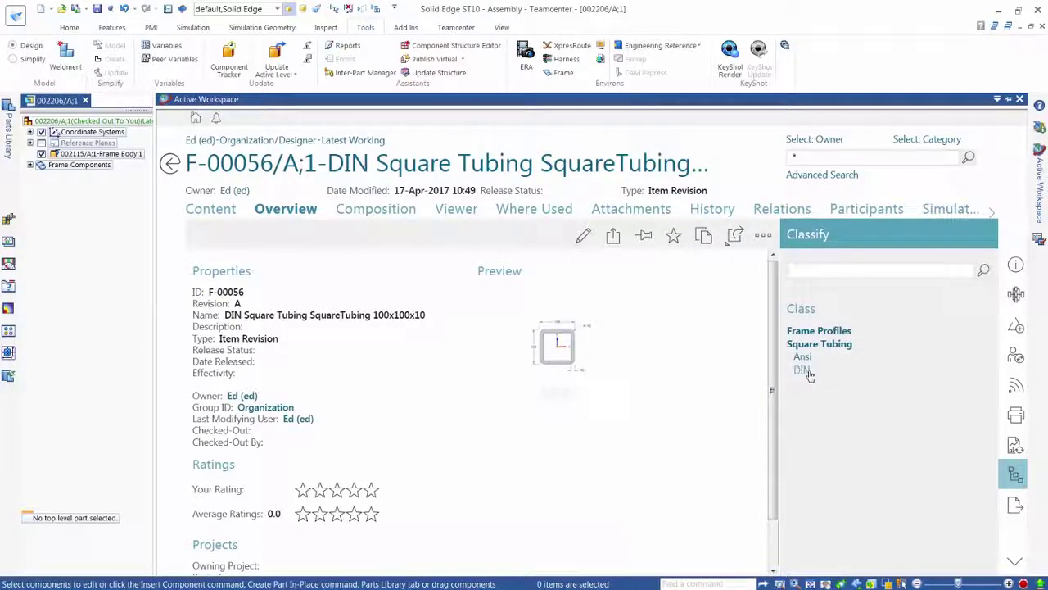
Classify the square tubing with wall thickness 10, height 100 and profile material Stainless Stainless, and check its classification properties
click(817, 437)
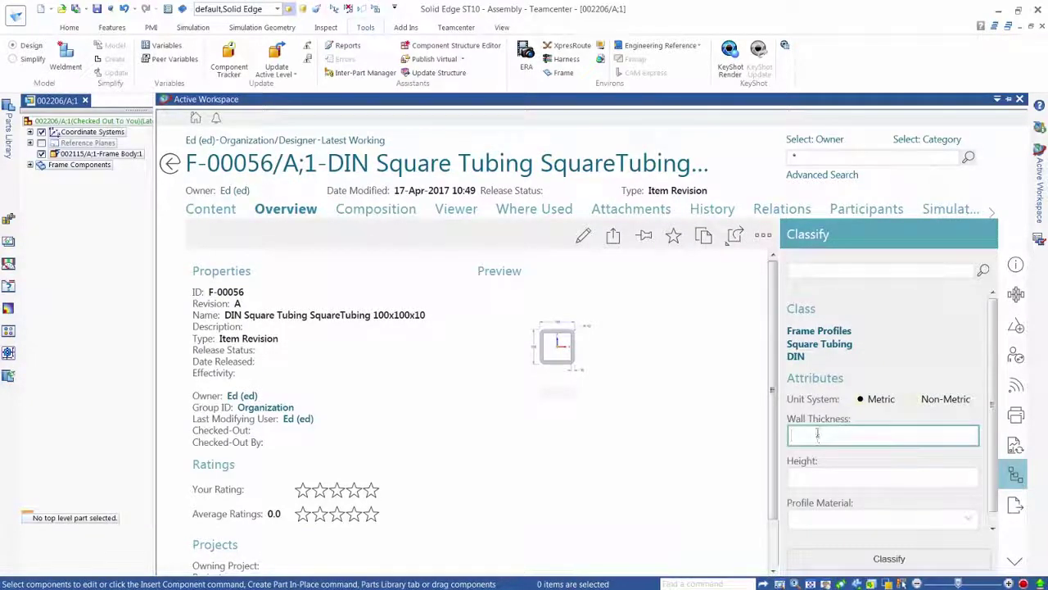
text(10)
click(811, 475)
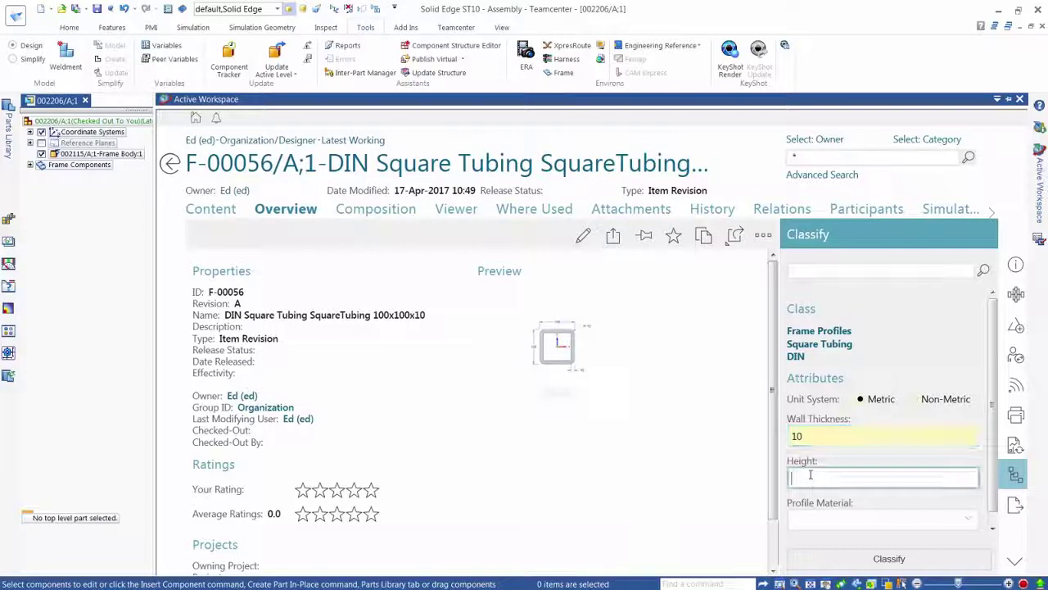
text(100)
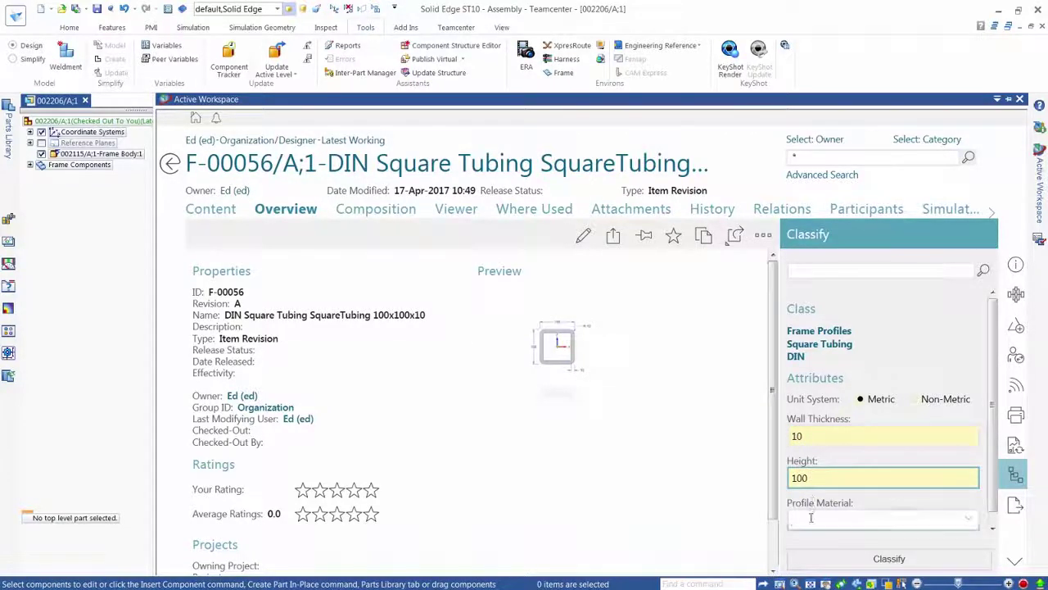
click(819, 518)
click(821, 465)
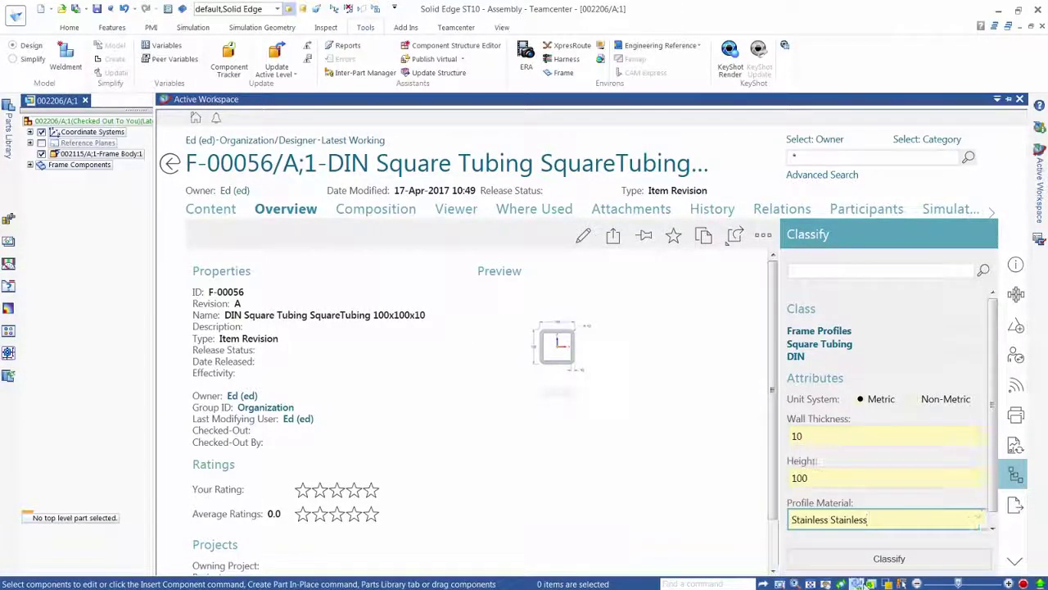
click(864, 562)
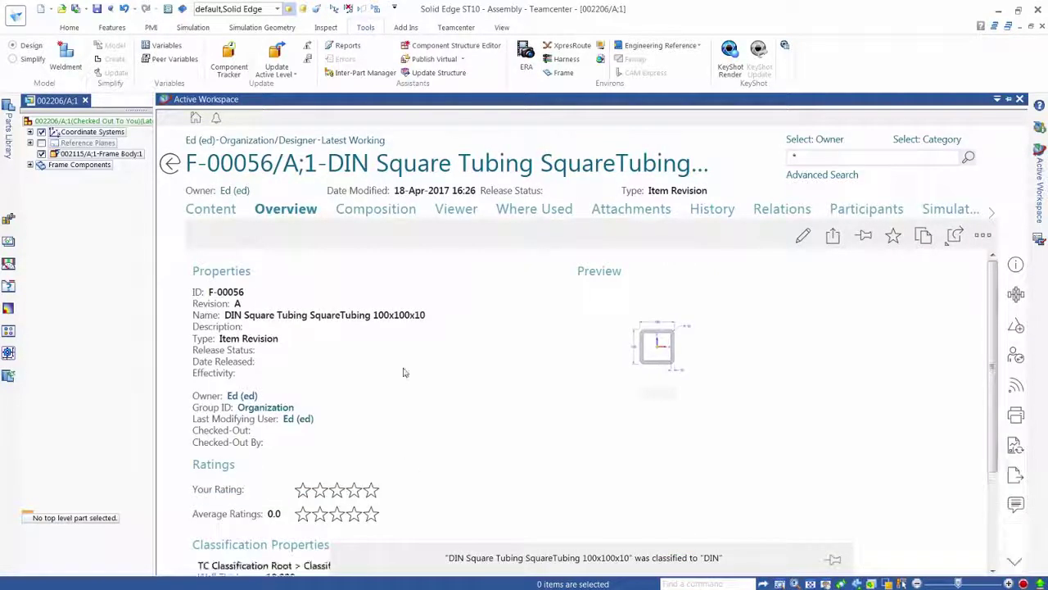
scroll(404, 371, down, 3)
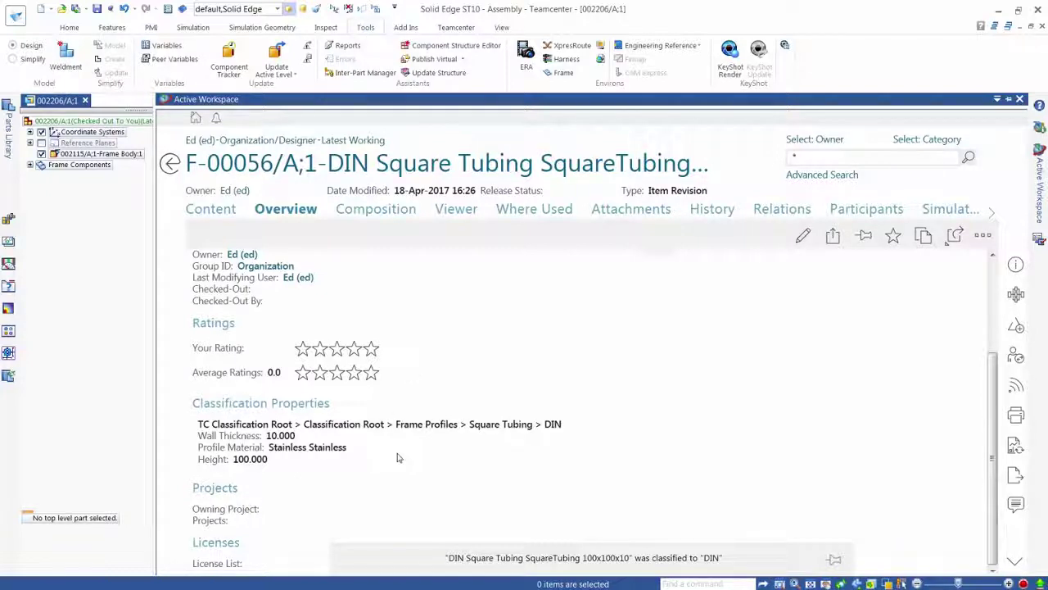
Open the occurrence properties of assembly 002206 and set the first square tubing occurrence's Powder Coat to Black
click(106, 336)
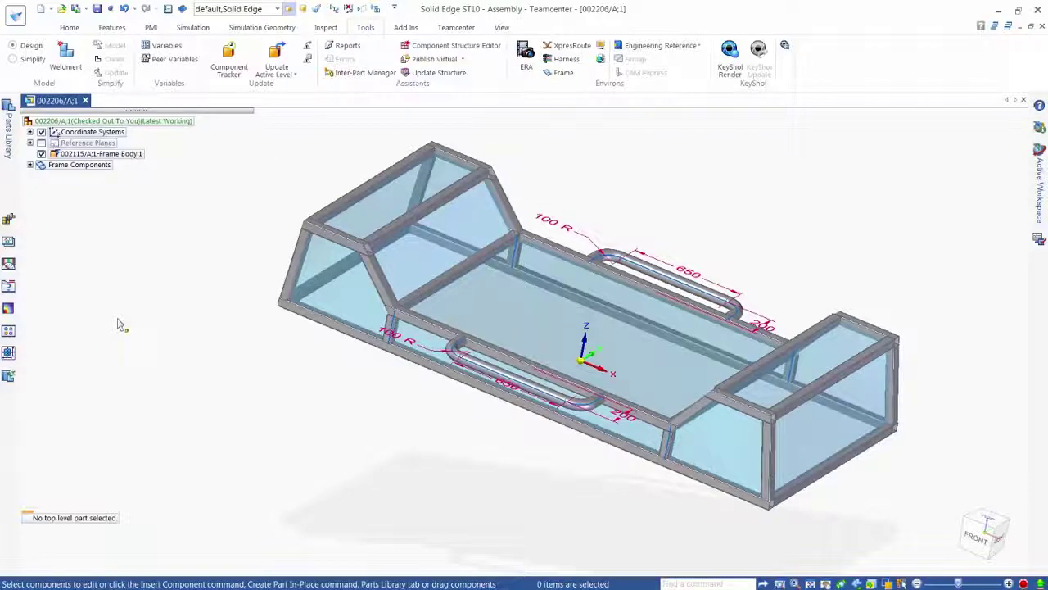
right_click(85, 223)
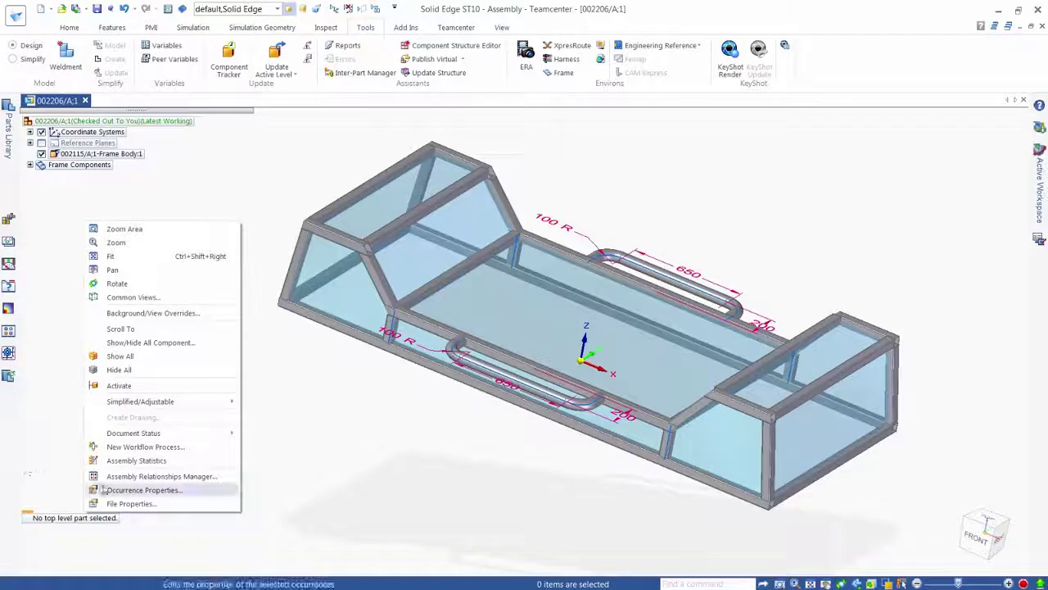
click(129, 490)
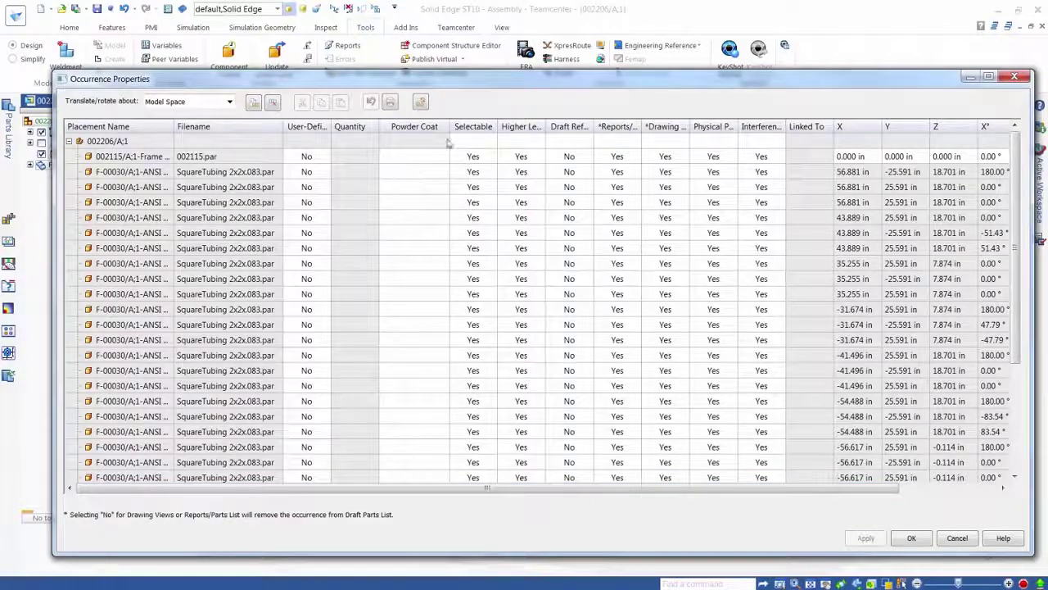
click(434, 172)
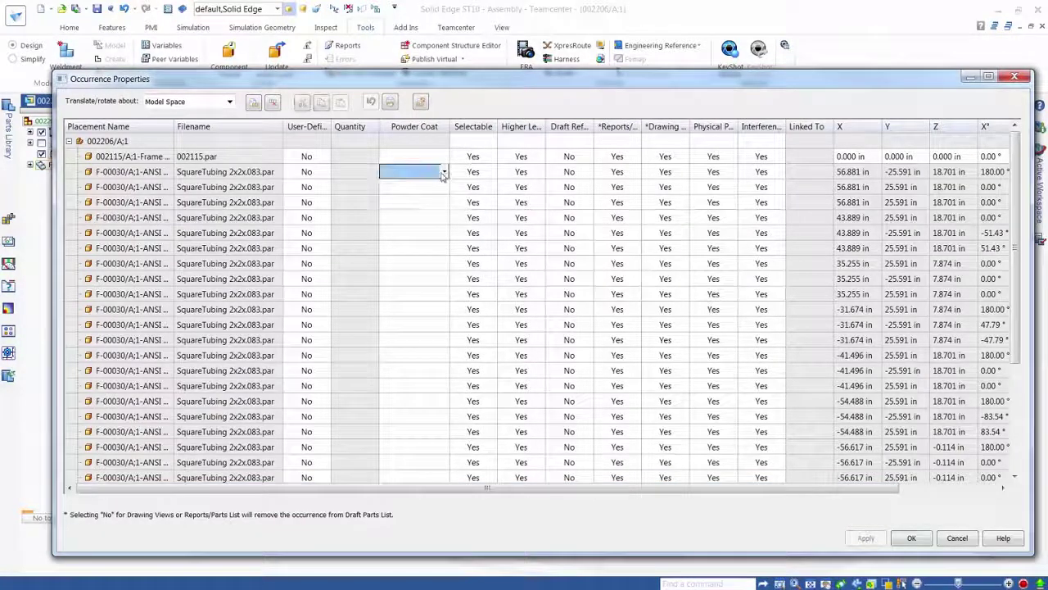
click(443, 173)
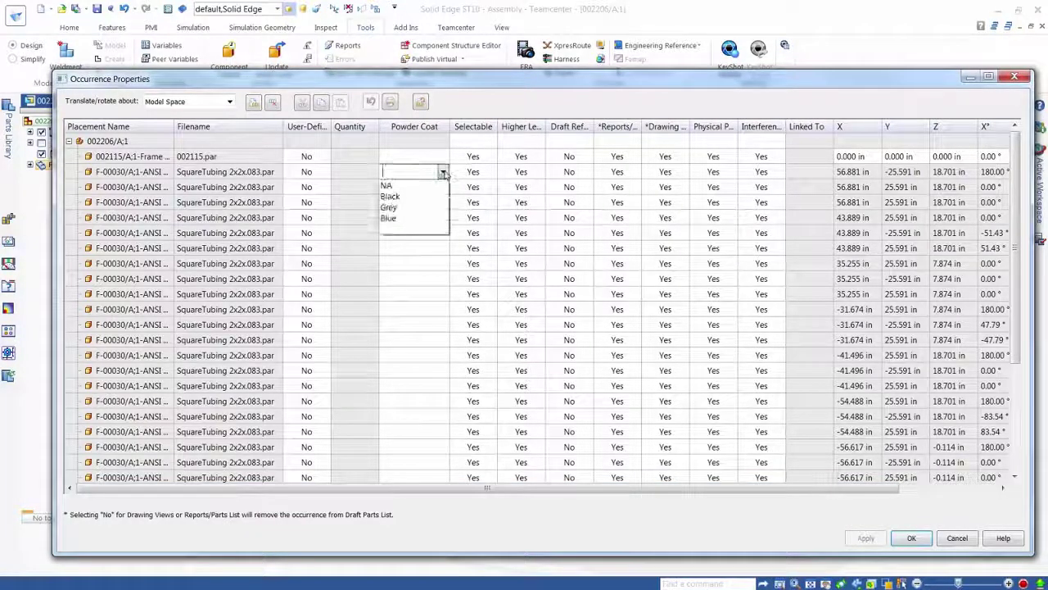
click(401, 197)
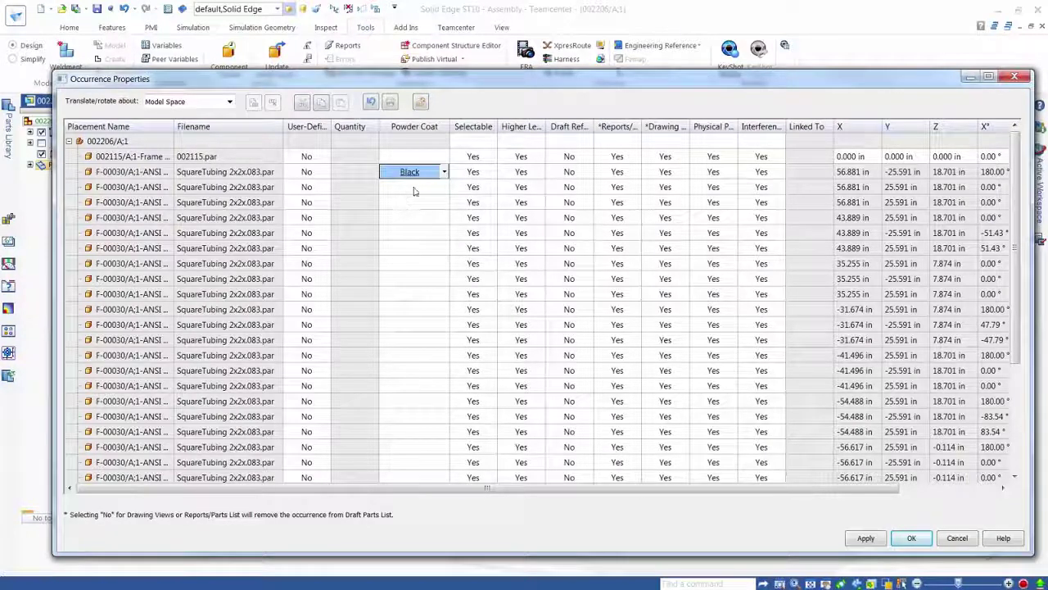
Copy the Black powder coat value to all remaining SquareTubing 2x2x.083 occurrences
right_click(418, 178)
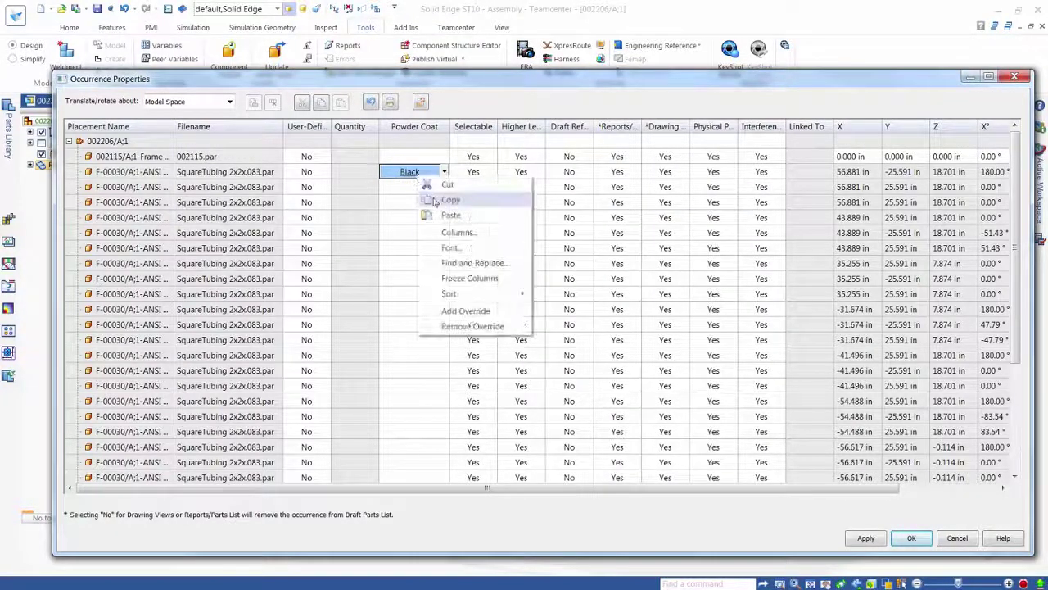
click(443, 201)
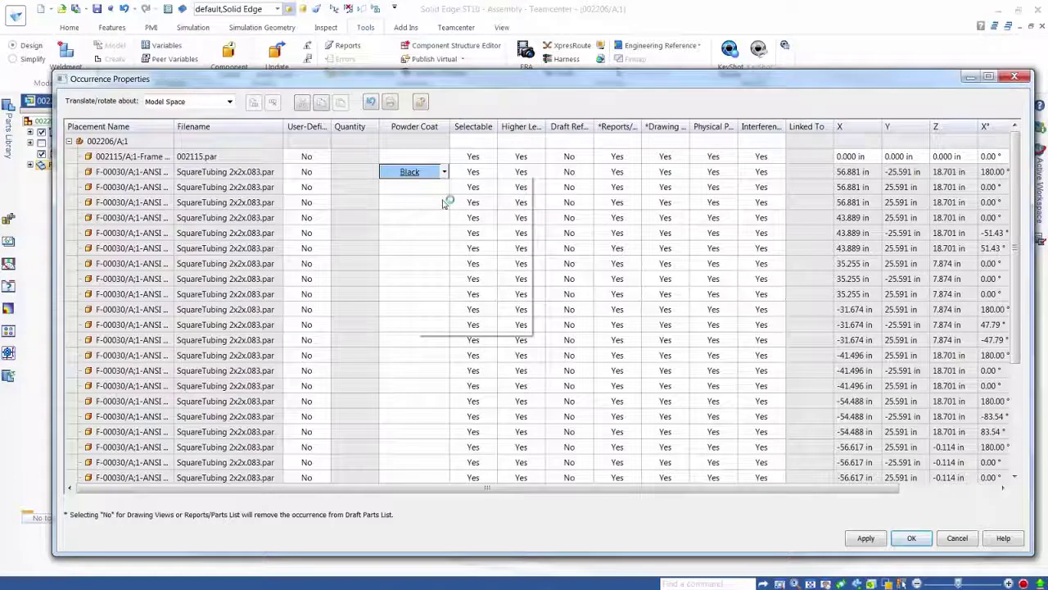
click(440, 188)
drag(440, 188, 417, 440)
right_click(407, 434)
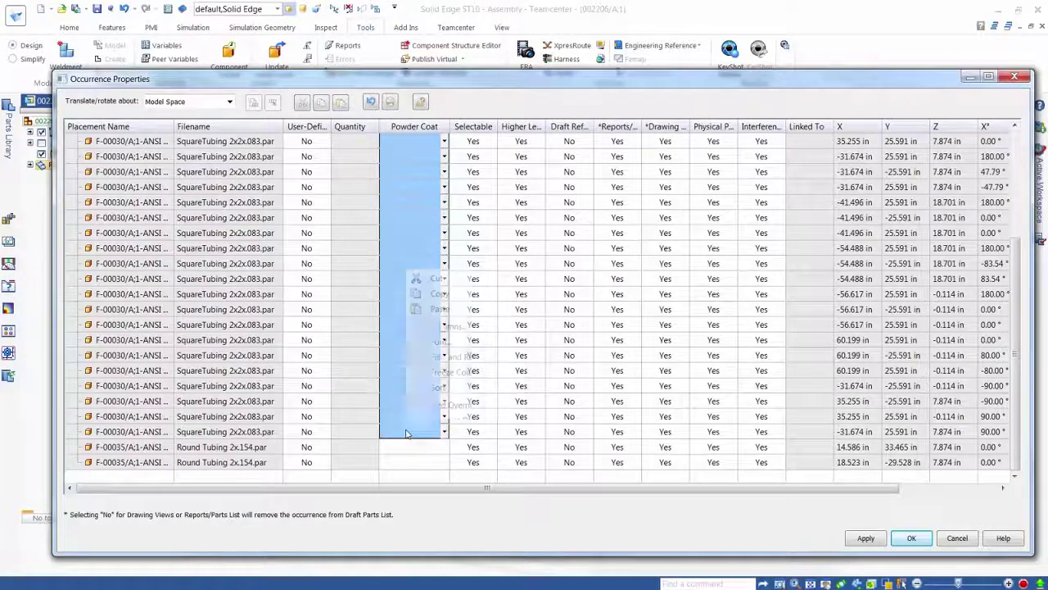
click(439, 315)
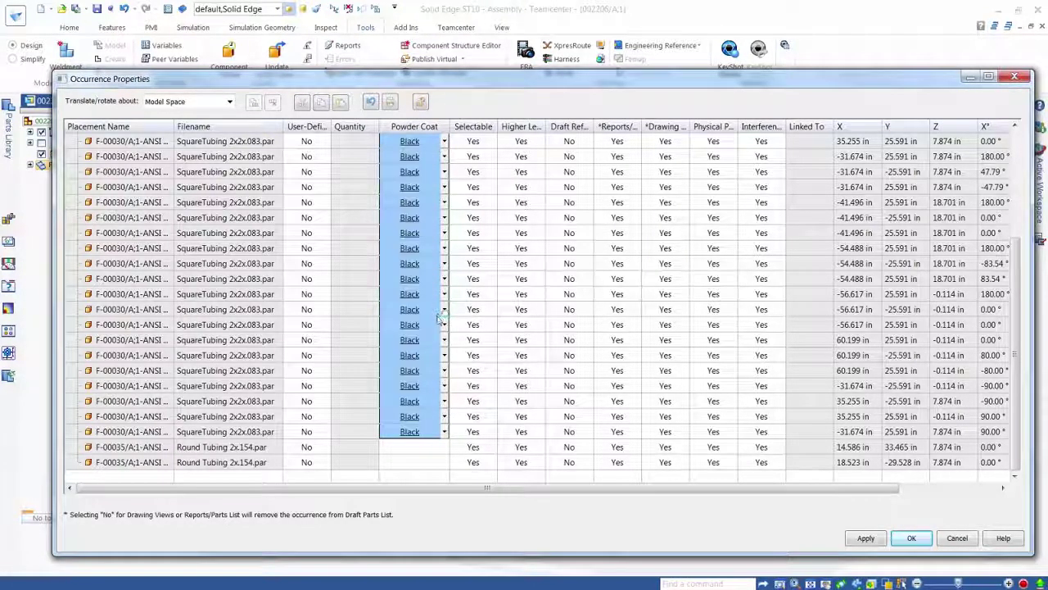
Set the Powder Coat of both Round Tubing 2x.154 occurrences to Blue and accept the occurrence properties
click(430, 449)
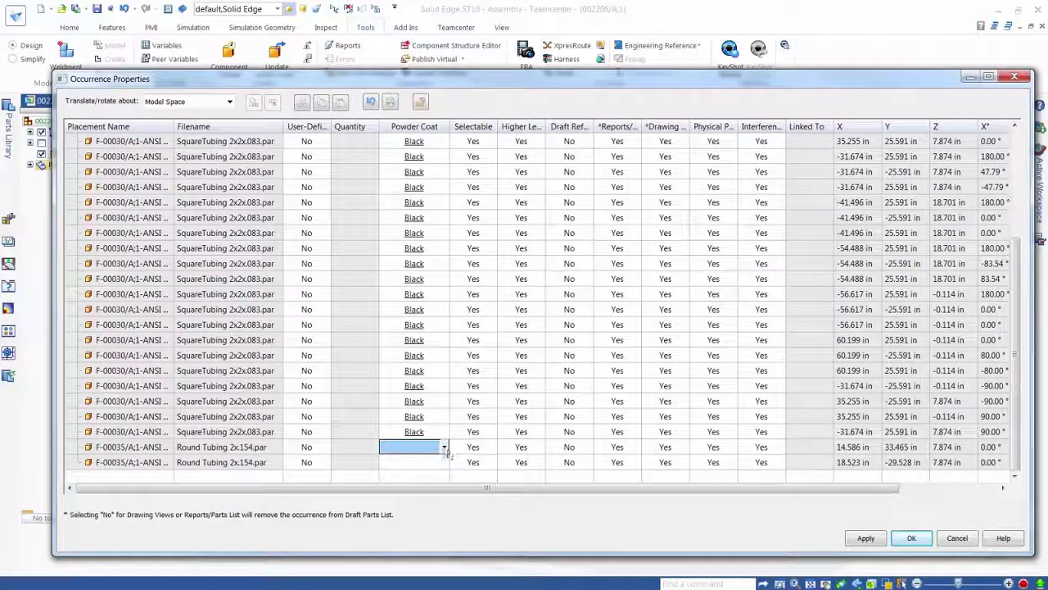
click(443, 448)
click(400, 493)
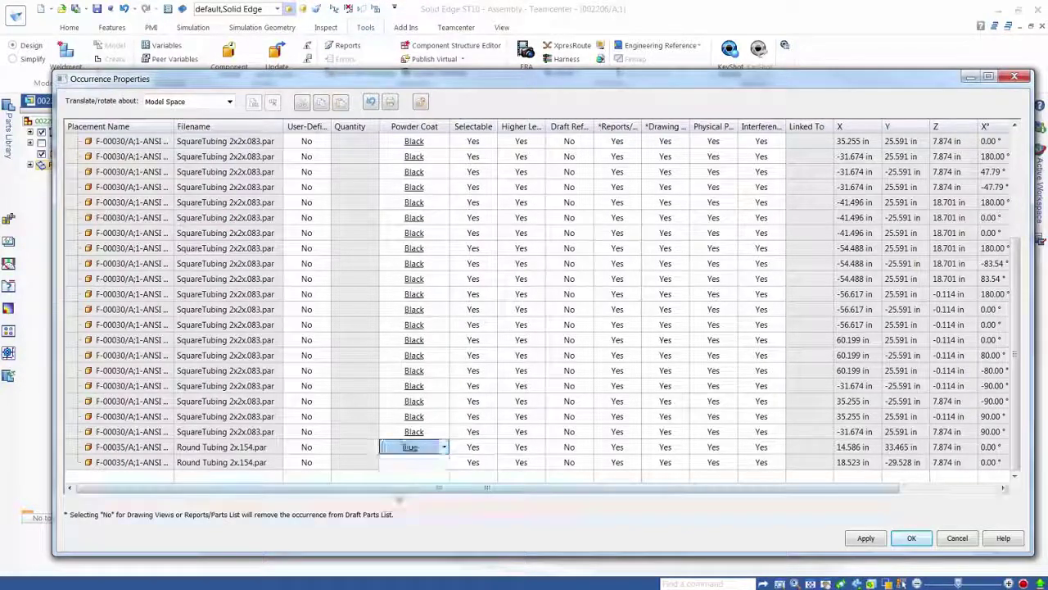
click(429, 464)
click(443, 462)
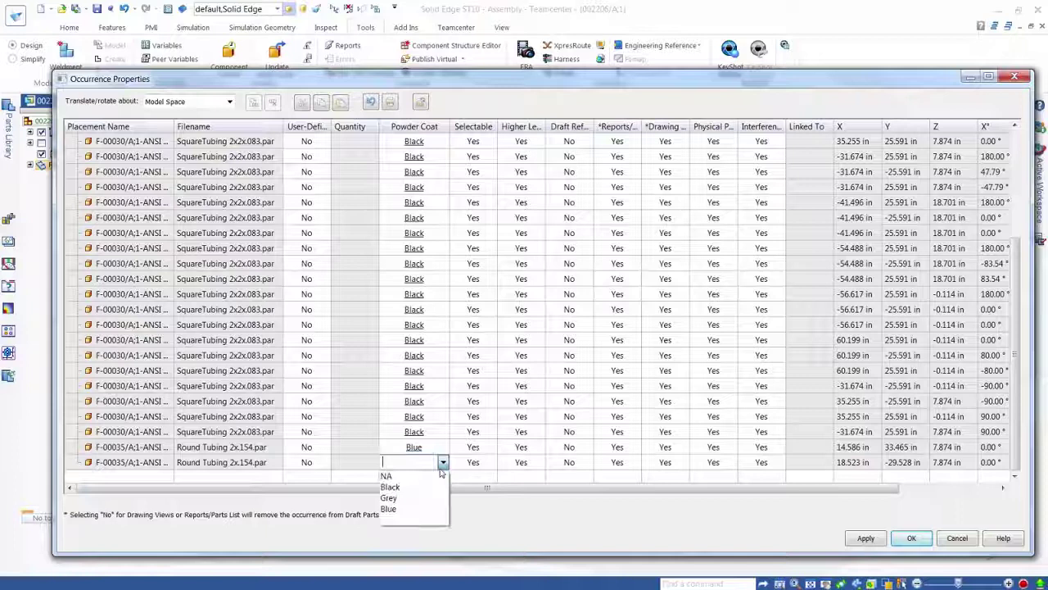
click(403, 507)
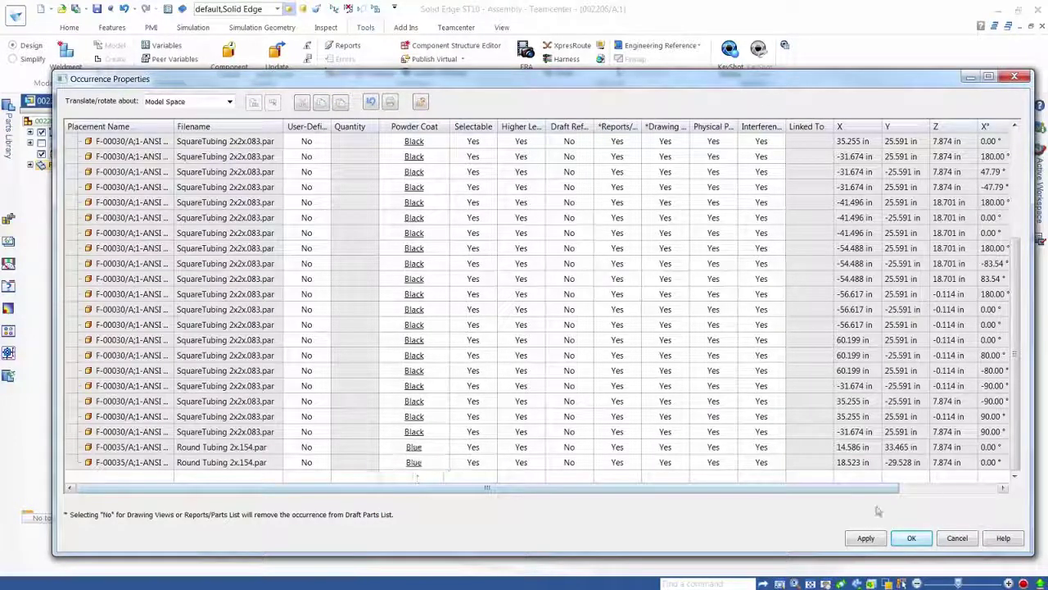
click(909, 537)
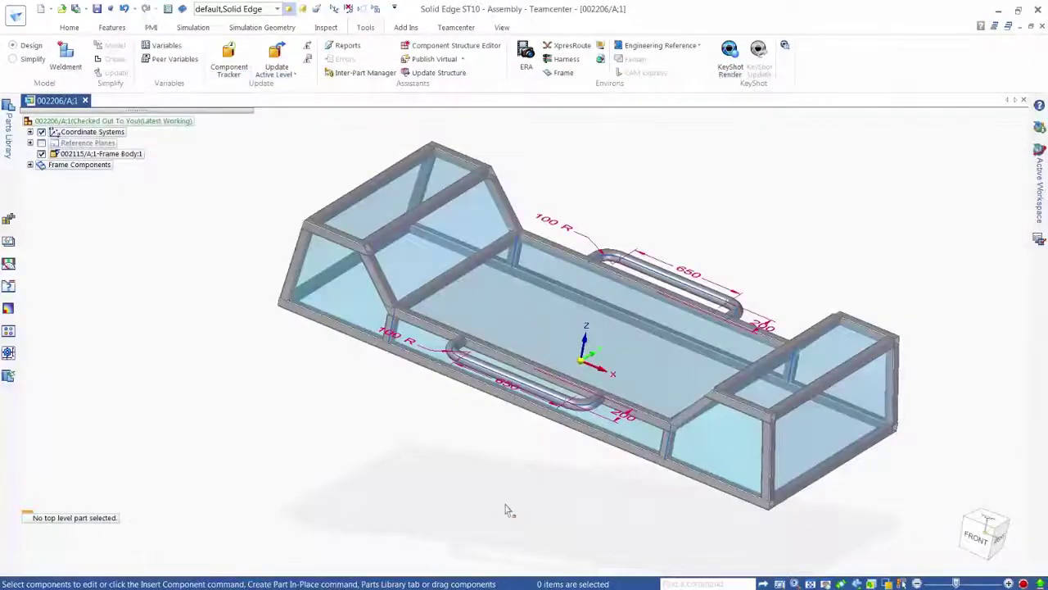
Close assembly 002206 and save its changes for upload to Teamcenter
click(84, 100)
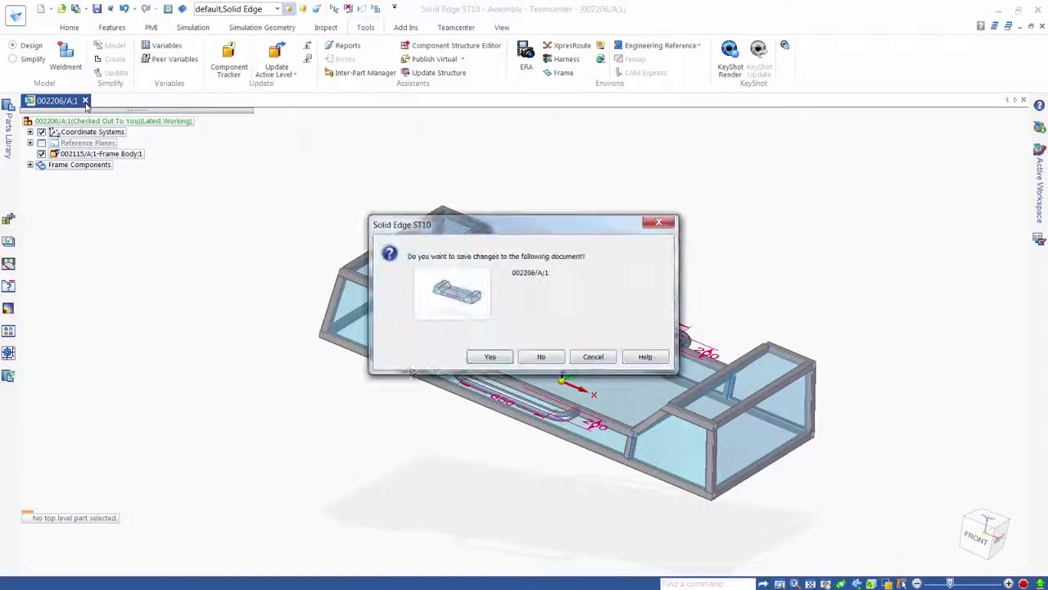
click(490, 356)
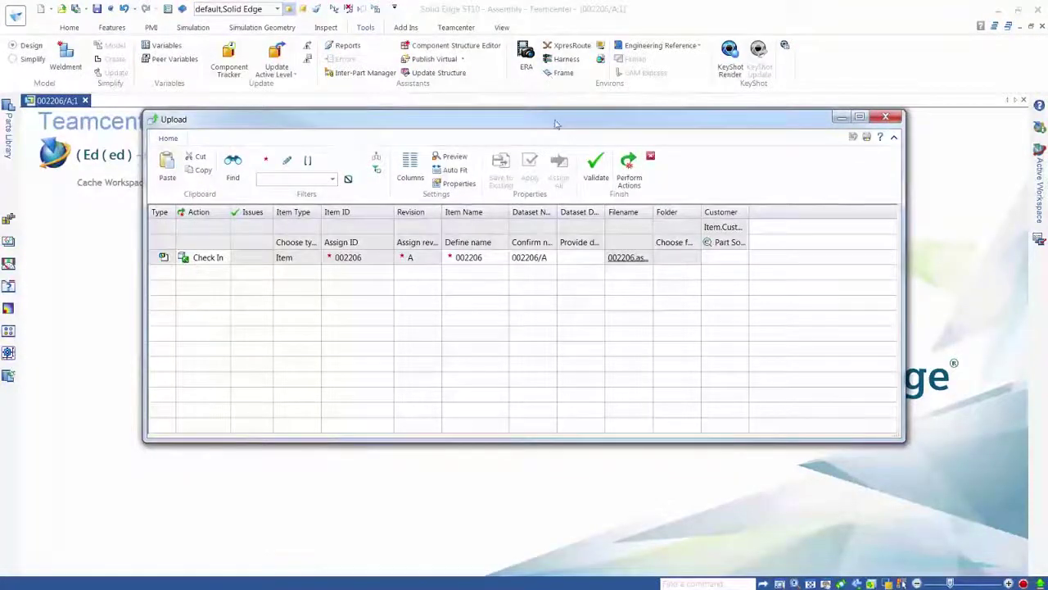
drag(557, 119, 575, 181)
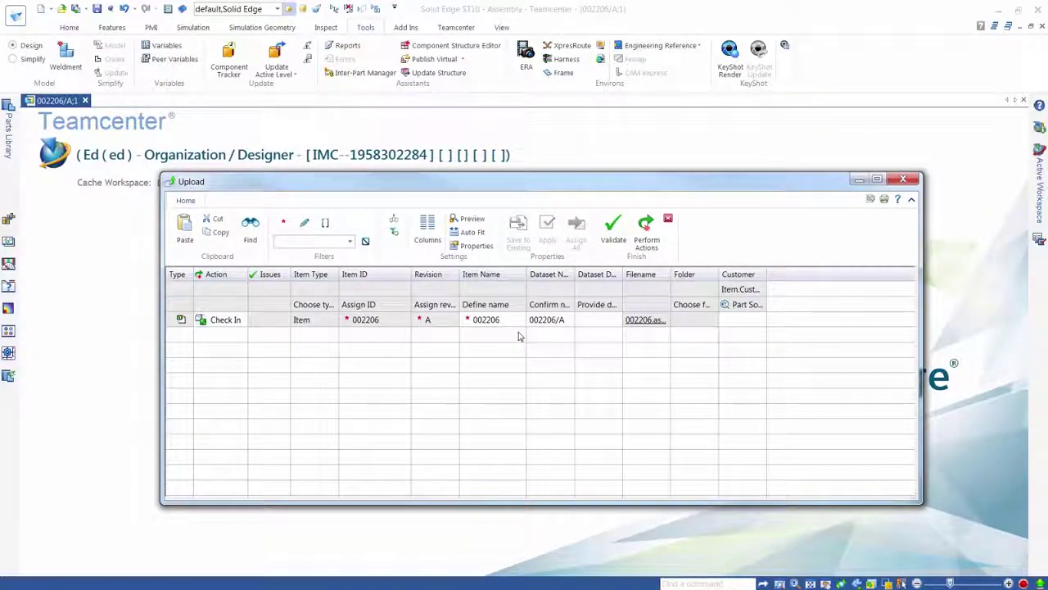
Assign Siemens as the customer of assembly 002206 and perform its check-in
click(759, 323)
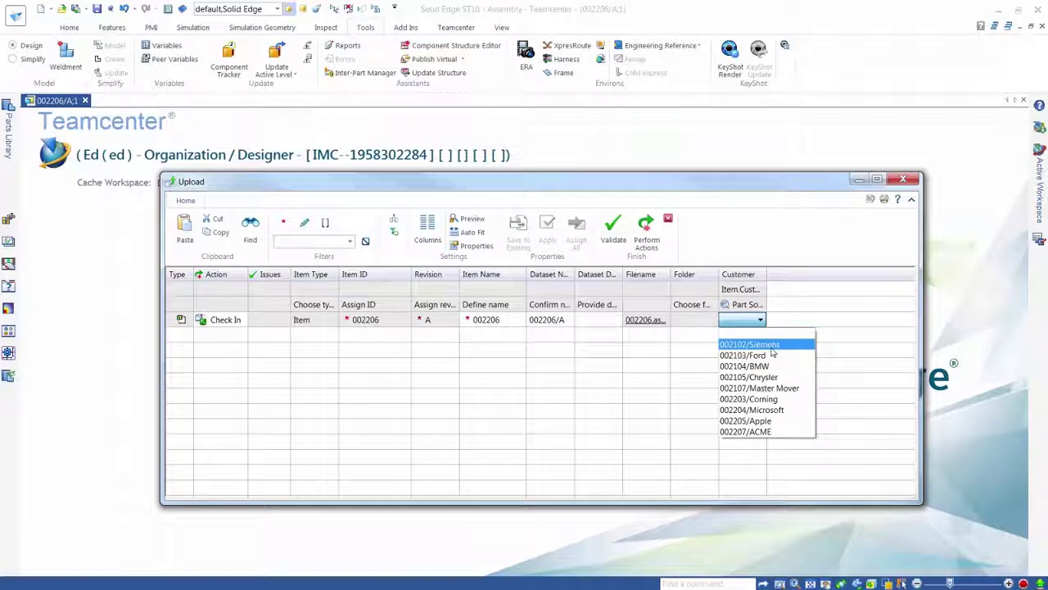
click(761, 346)
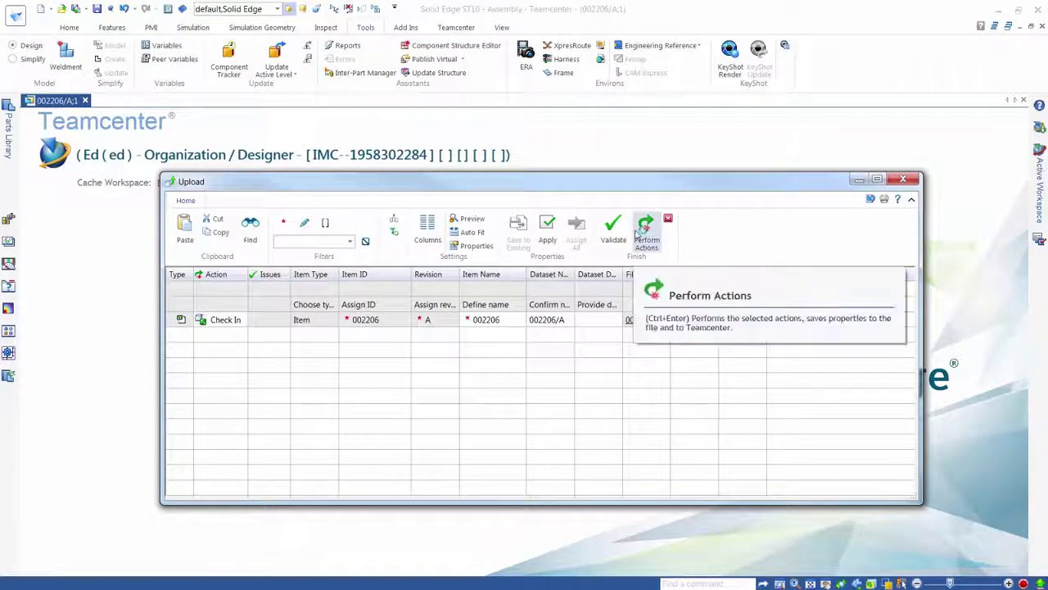
click(637, 234)
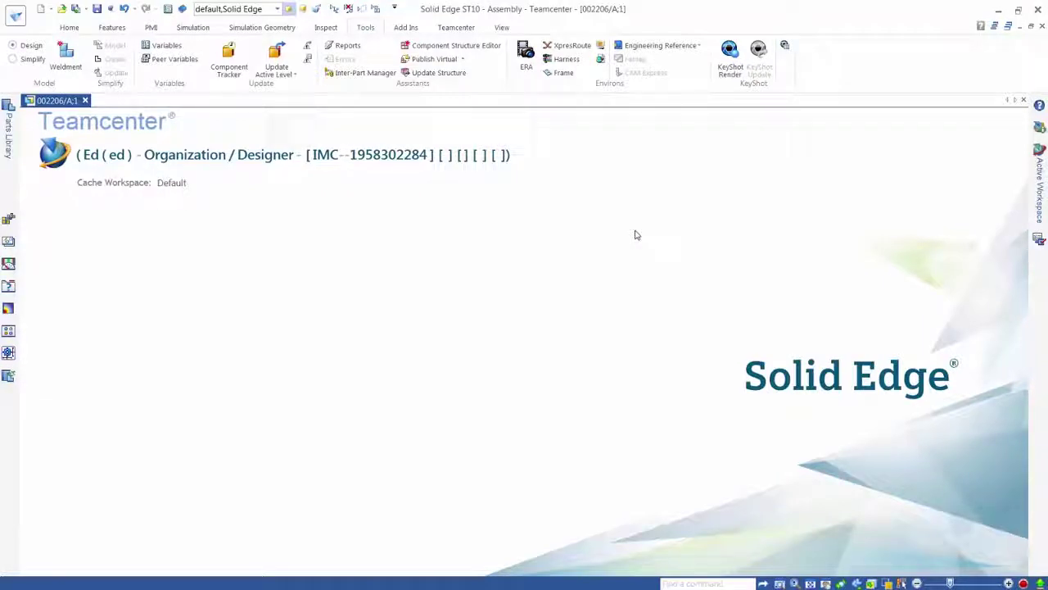